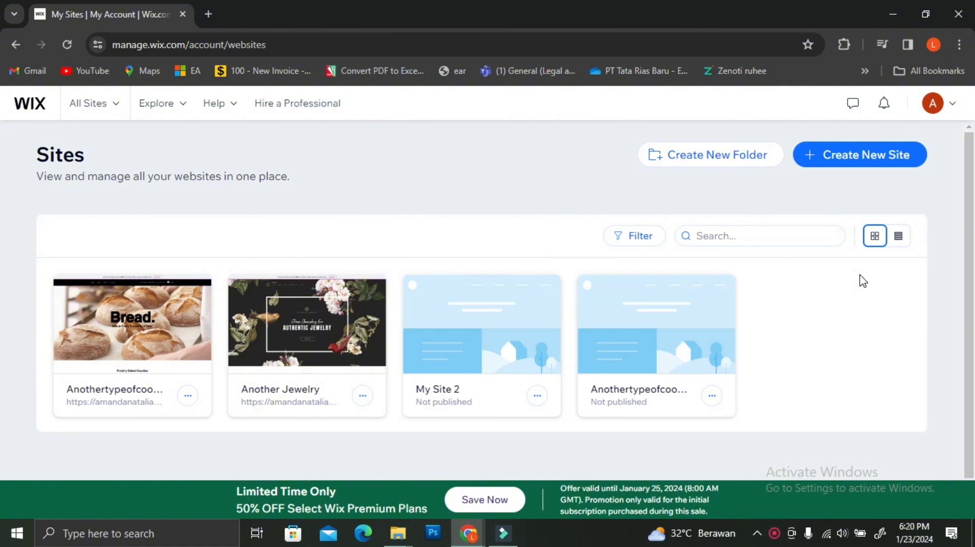
# Step: Start creating a new site without AI and set its website type to Online Store
pyautogui.click(916, 155)
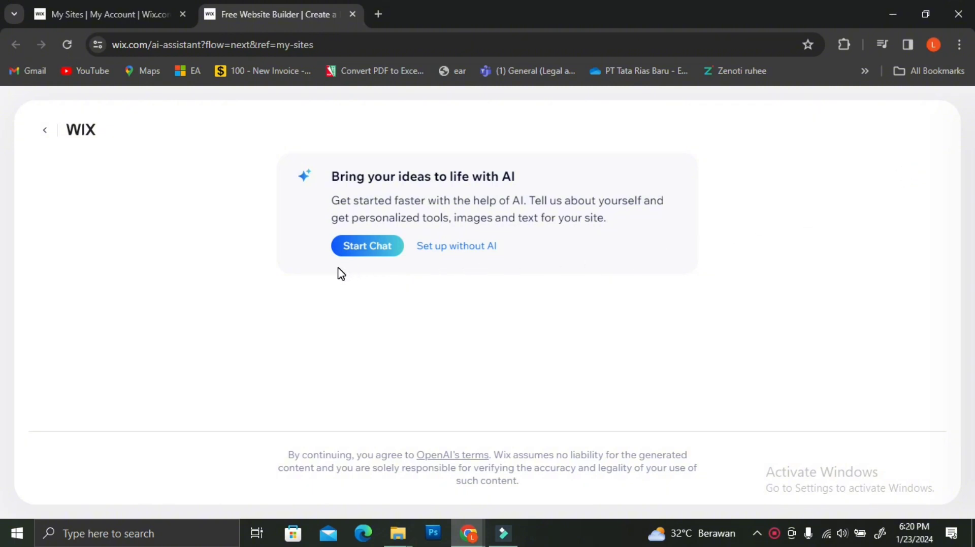
pyautogui.click(468, 250)
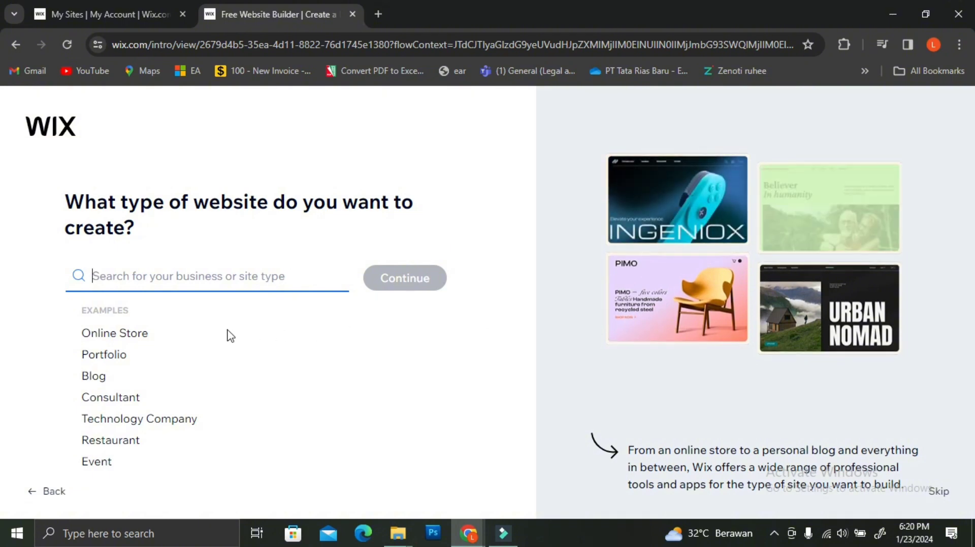
pyautogui.click(137, 335)
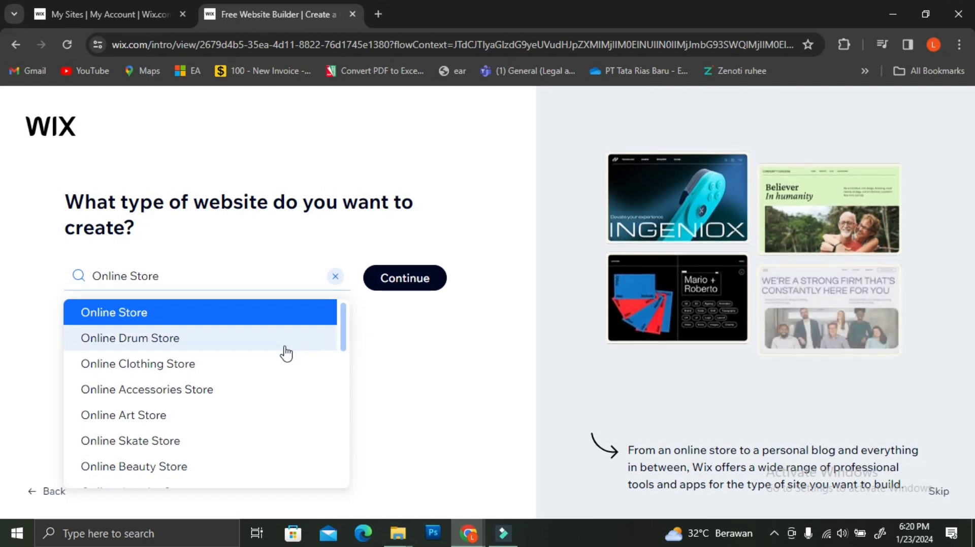
pyautogui.scroll(-2, 283, 359)
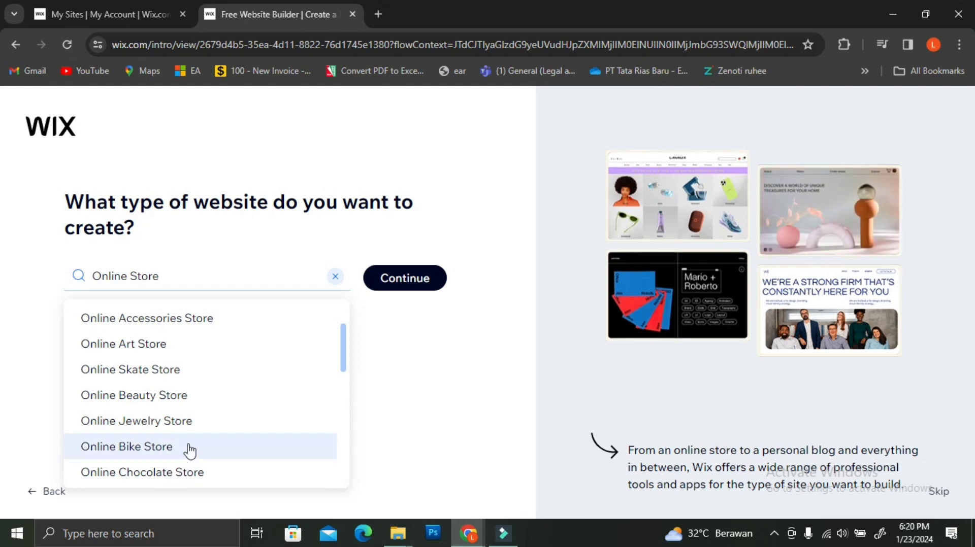
pyautogui.scroll(-2, 202, 462)
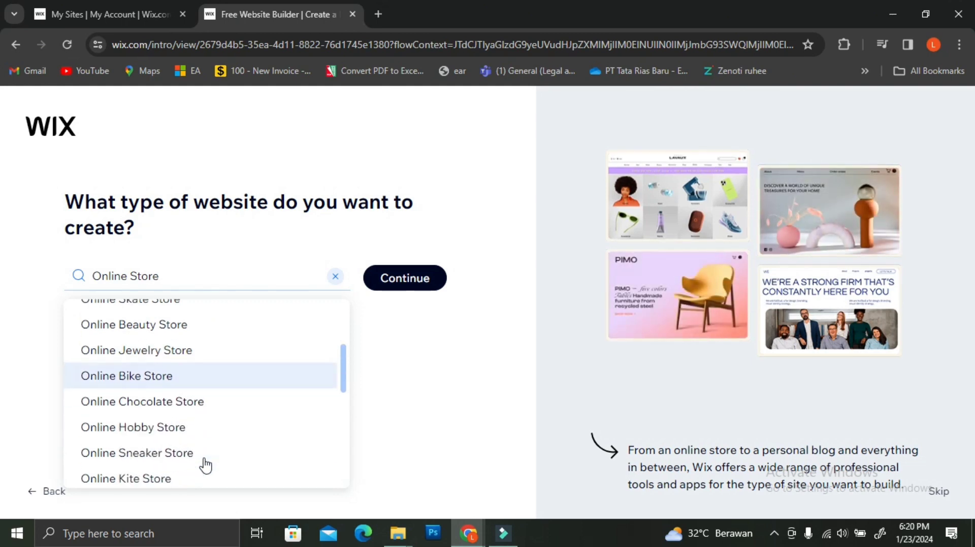
pyautogui.scroll(-2, 201, 454)
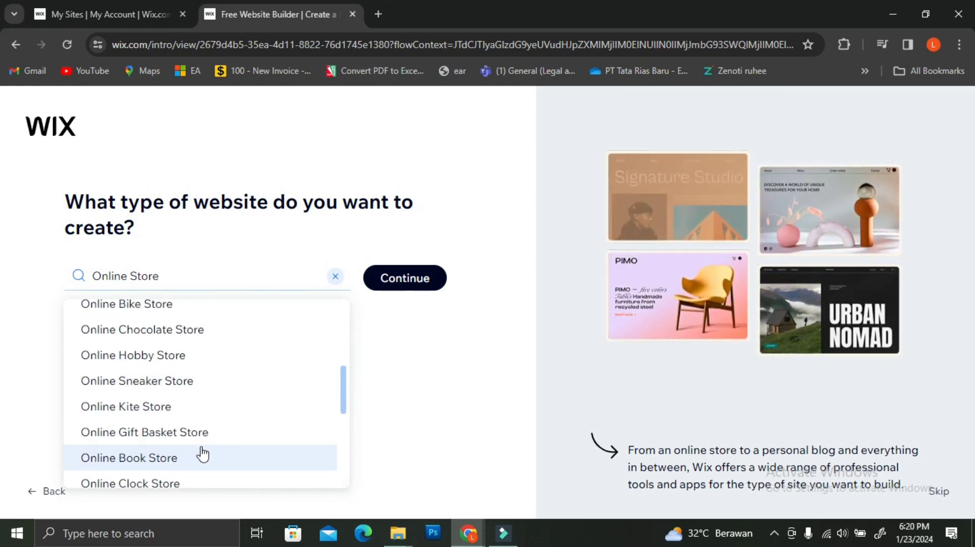
pyautogui.scroll(5, 243, 441)
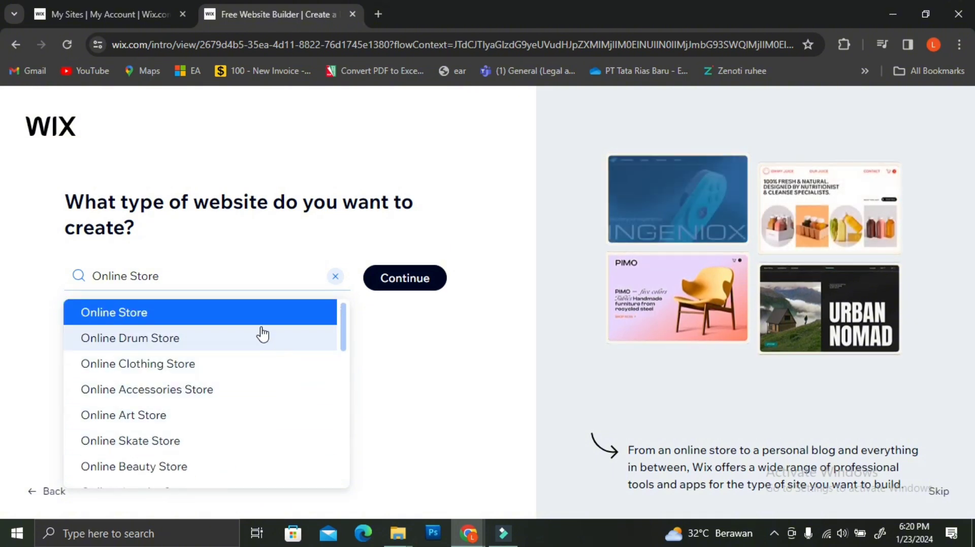
pyautogui.click(160, 320)
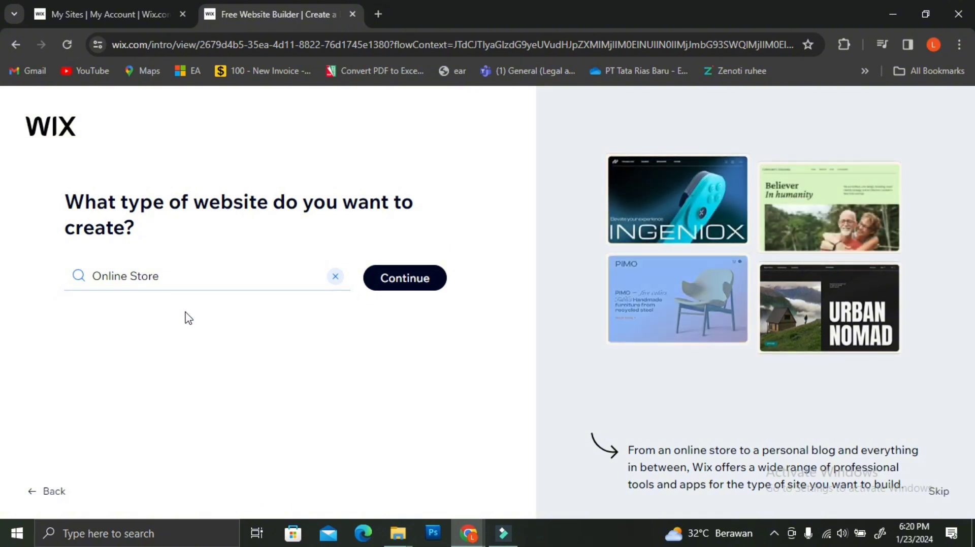
pyautogui.click(395, 292)
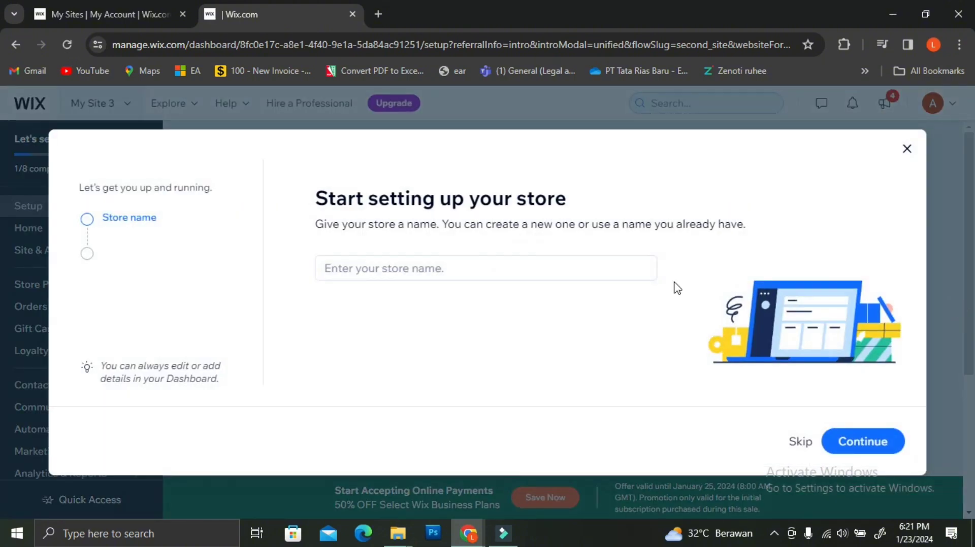
# Step: Name the store "Sunshine Jewelry" and continue the store setup
pyautogui.click(476, 273)
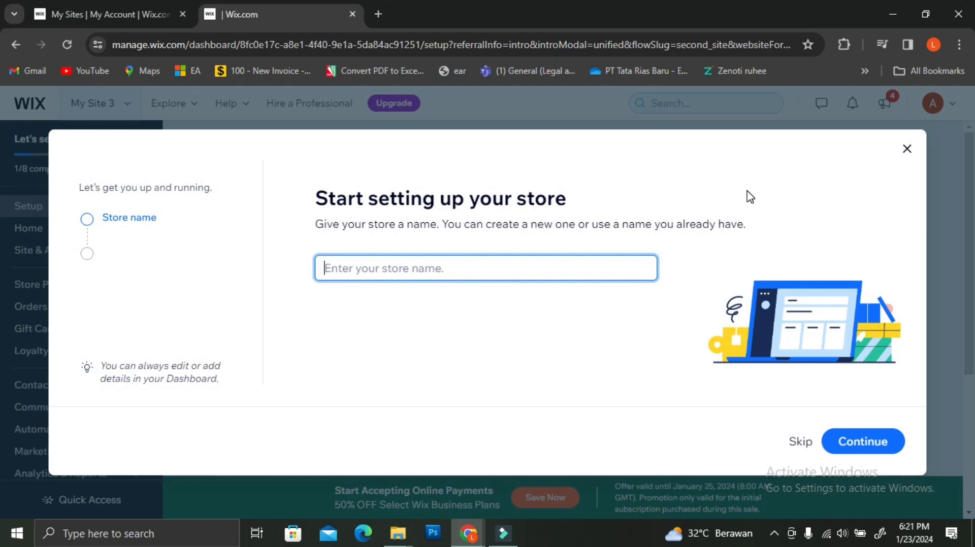
pyautogui.write('Sunshine Jewelry')
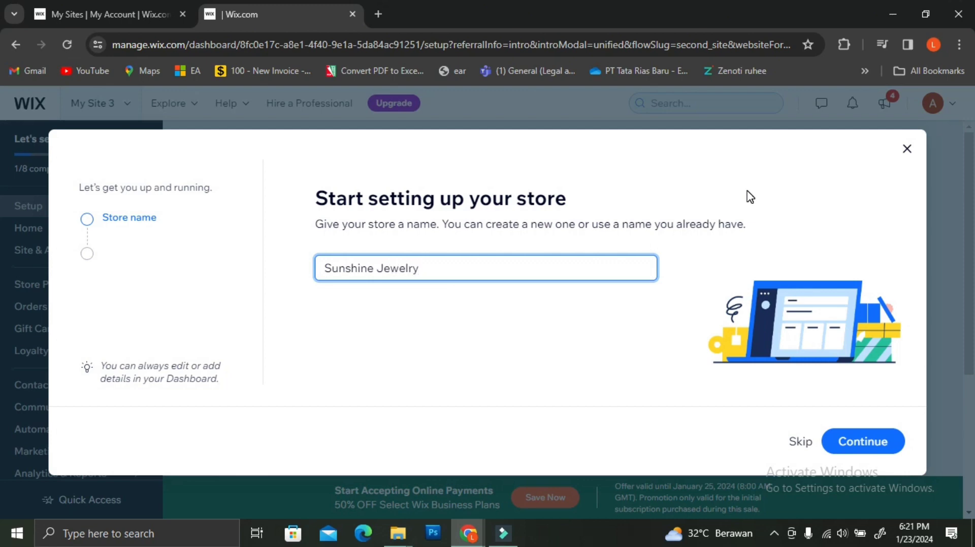
pyautogui.click(844, 444)
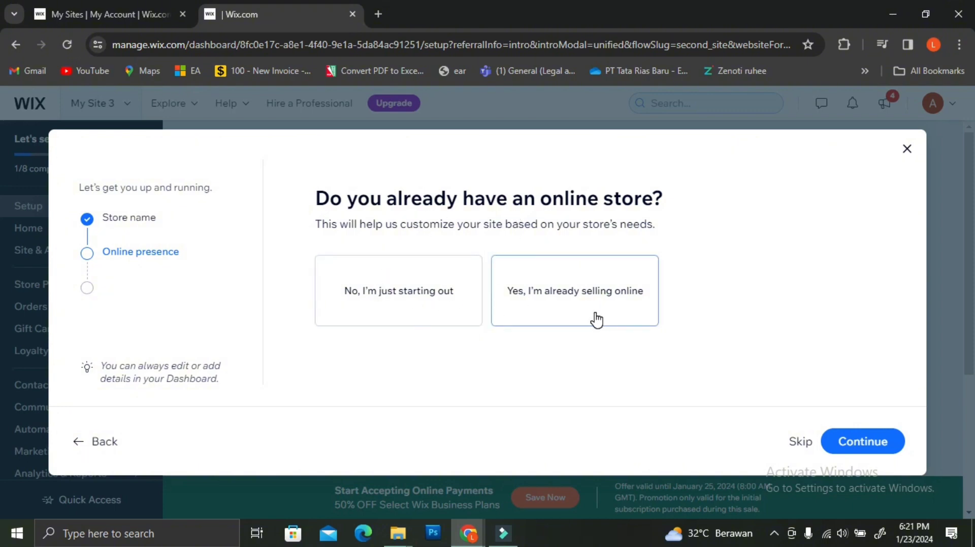
# Step: Answer that the online store is just starting out and that it sells physical products
pyautogui.click(414, 303)
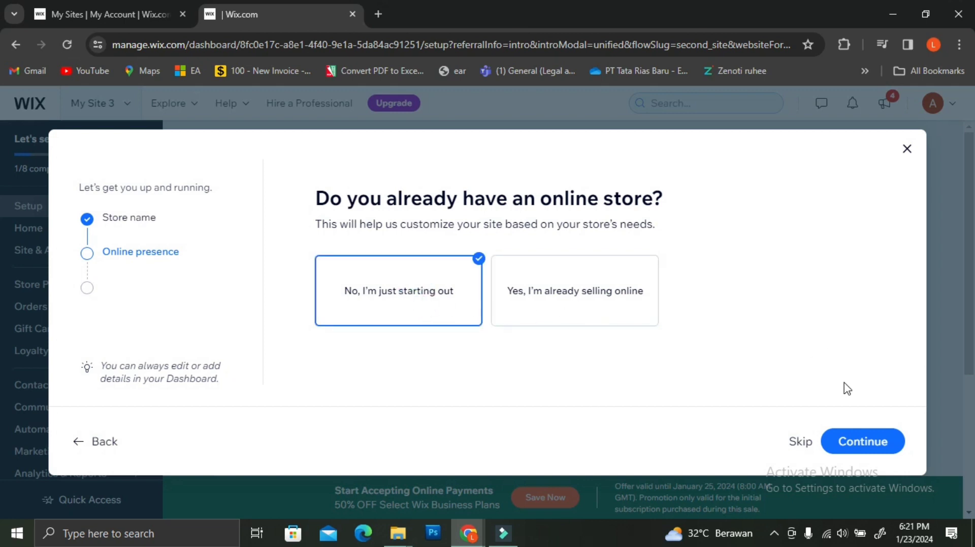
pyautogui.click(857, 442)
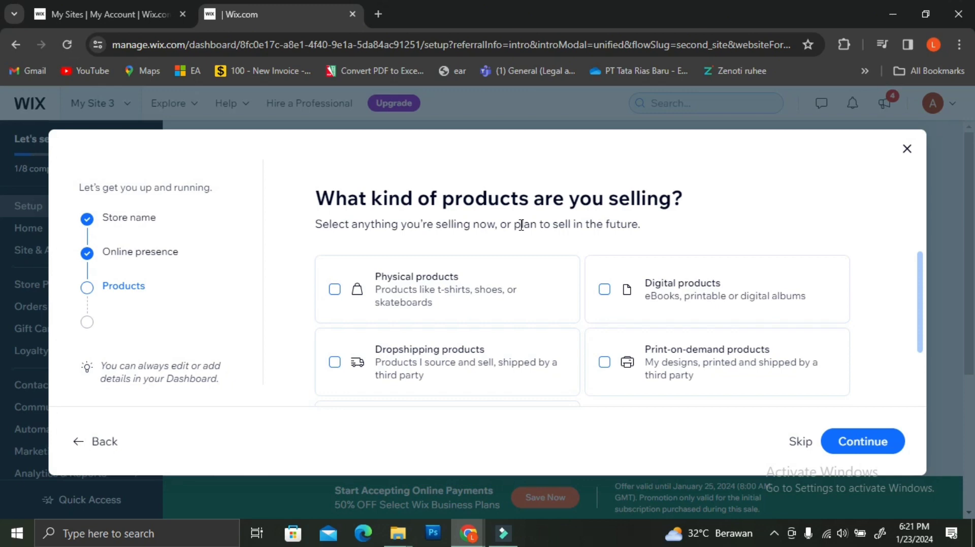
pyautogui.click(335, 303)
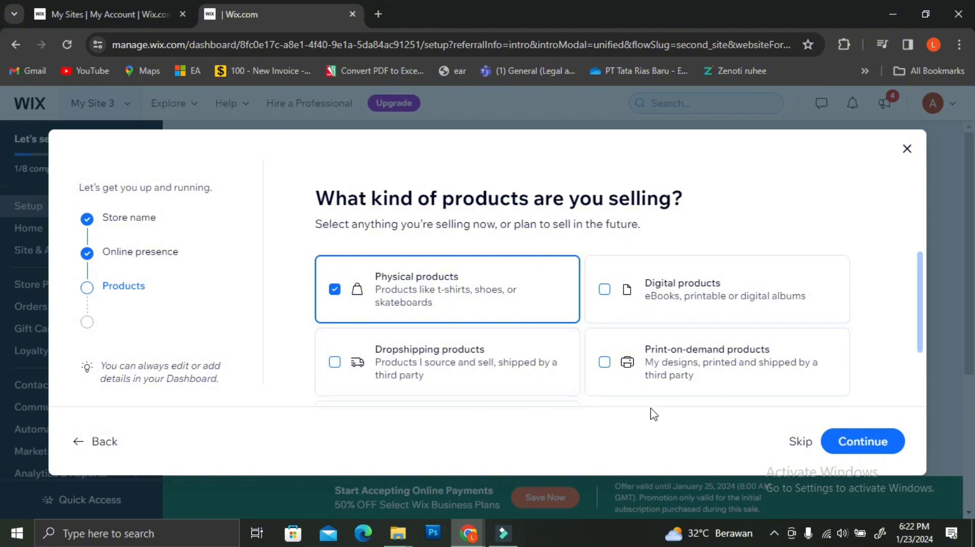
pyautogui.click(857, 446)
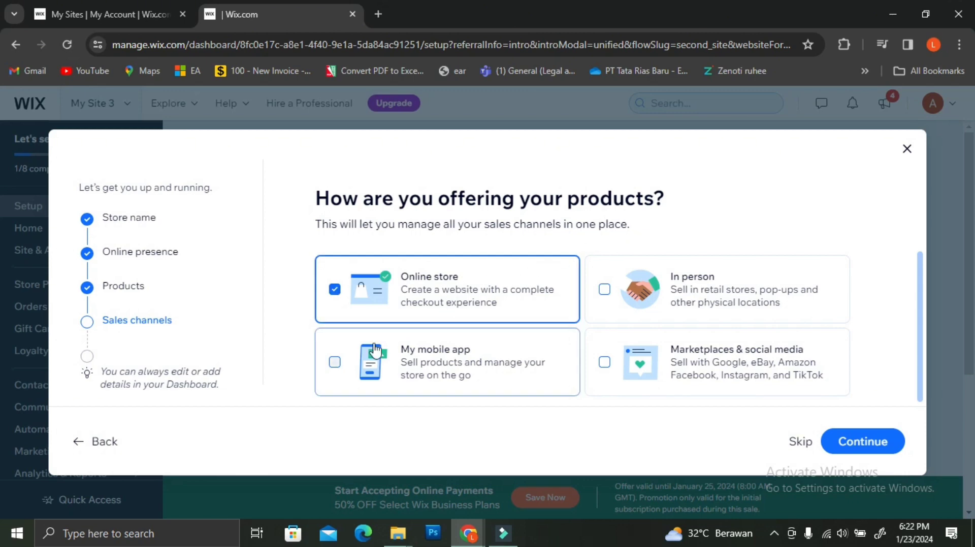
# Step: Add the mobile app and marketplaces & social media as sales channels alongside the online store, and continue
pyautogui.click(346, 364)
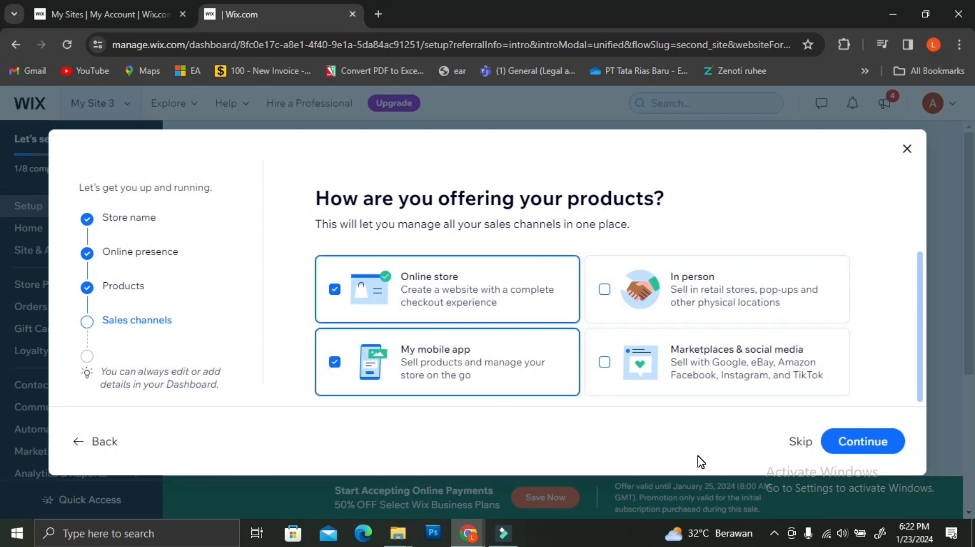
pyautogui.click(685, 381)
pyautogui.click(851, 441)
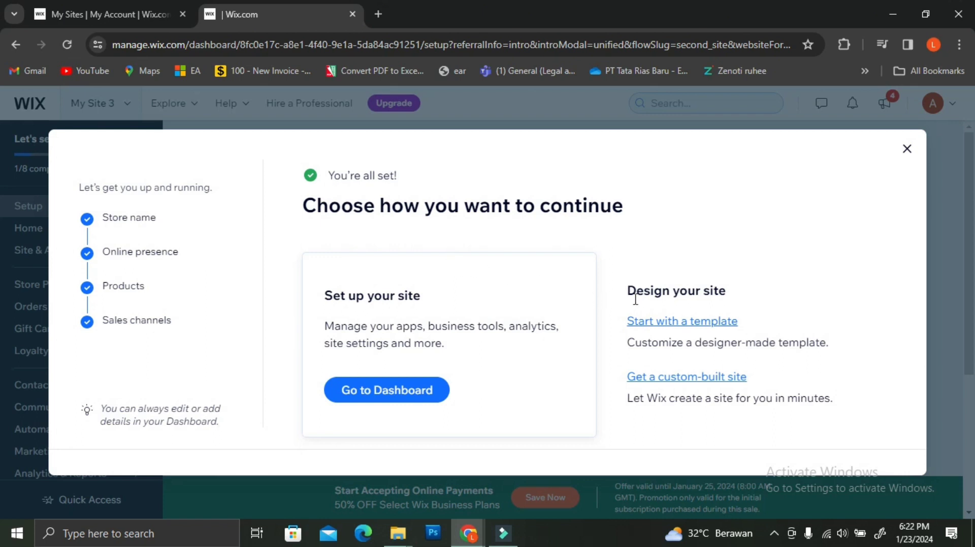
# Step: Choose to design the site from a template and filter the eCommerce templates to Jewelry & Accessories
pyautogui.click(690, 329)
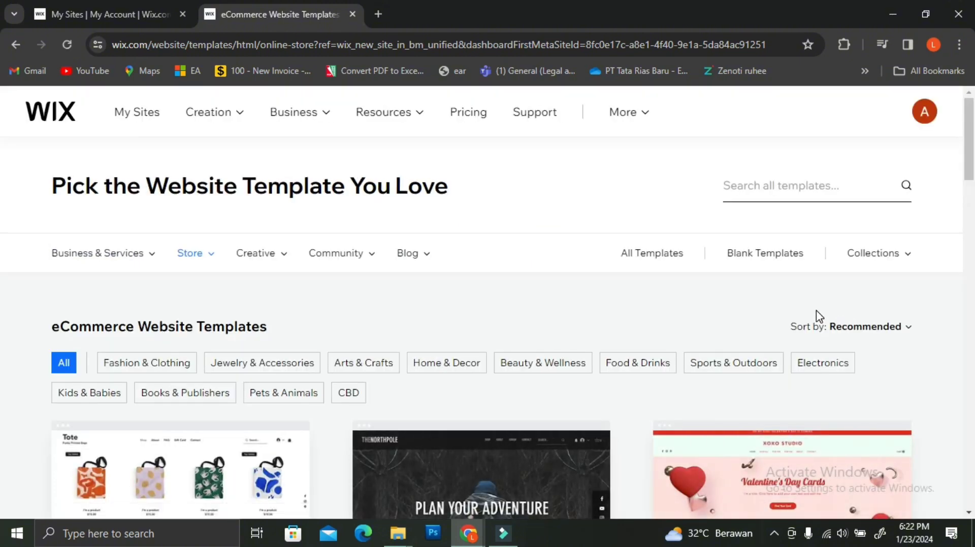
pyautogui.scroll(-4, 819, 316)
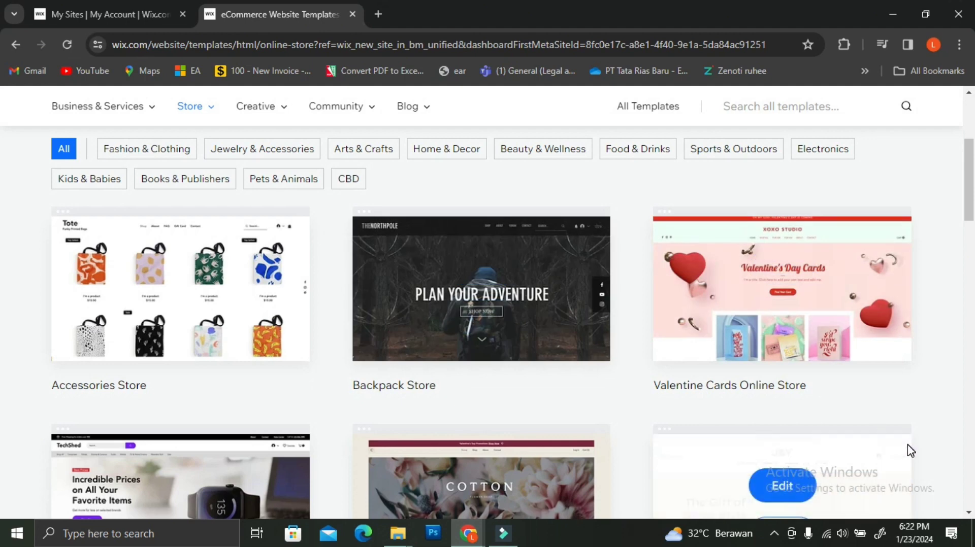
pyautogui.scroll(-2, 953, 392)
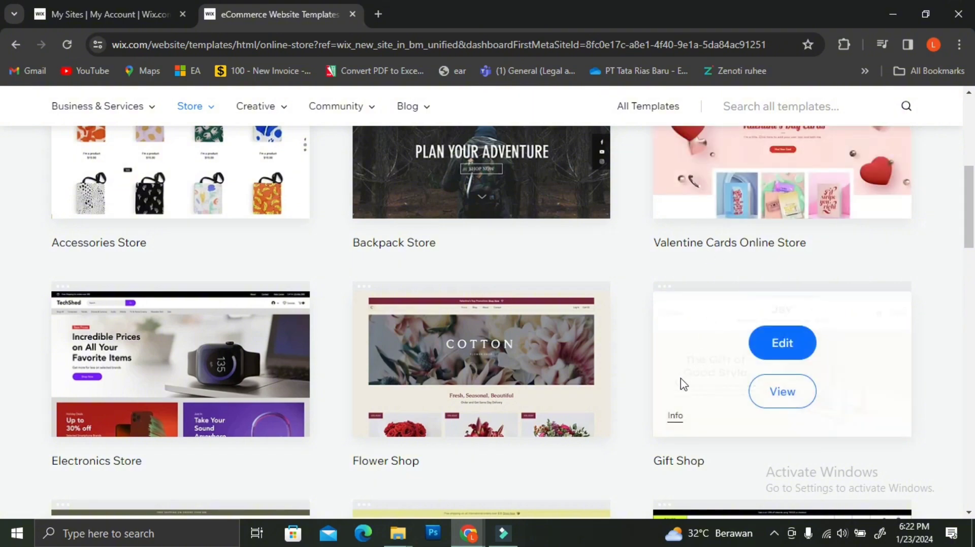
pyautogui.scroll(-4, 952, 350)
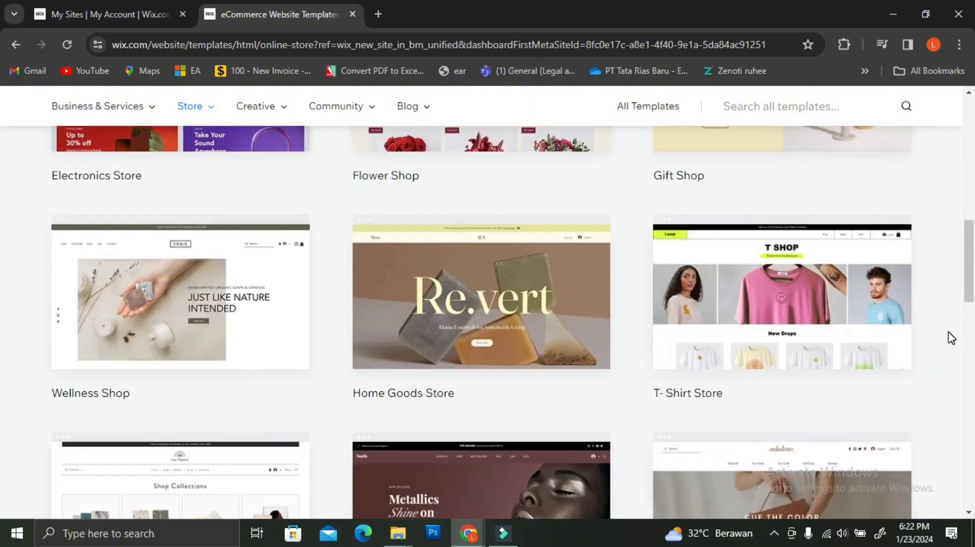
pyautogui.scroll(-3, 952, 338)
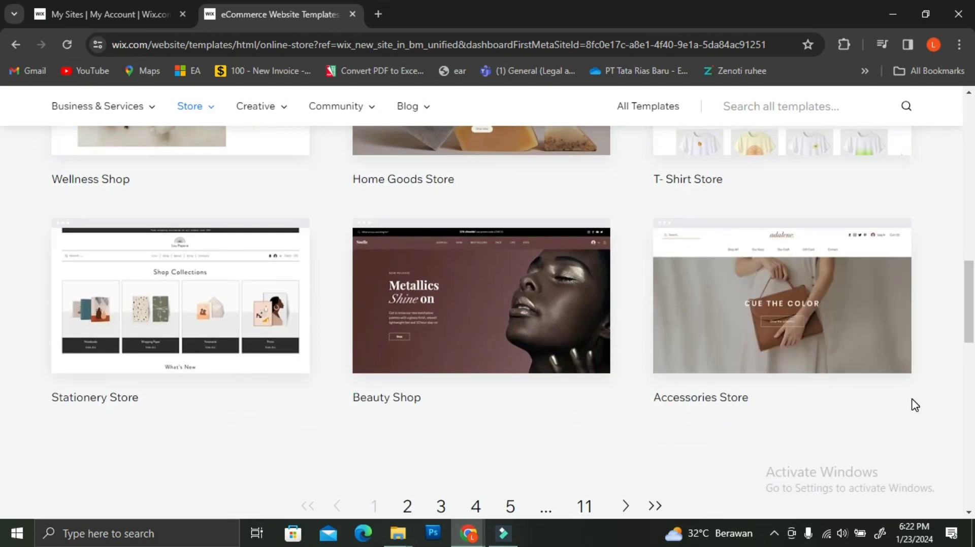
pyautogui.scroll(15, 914, 404)
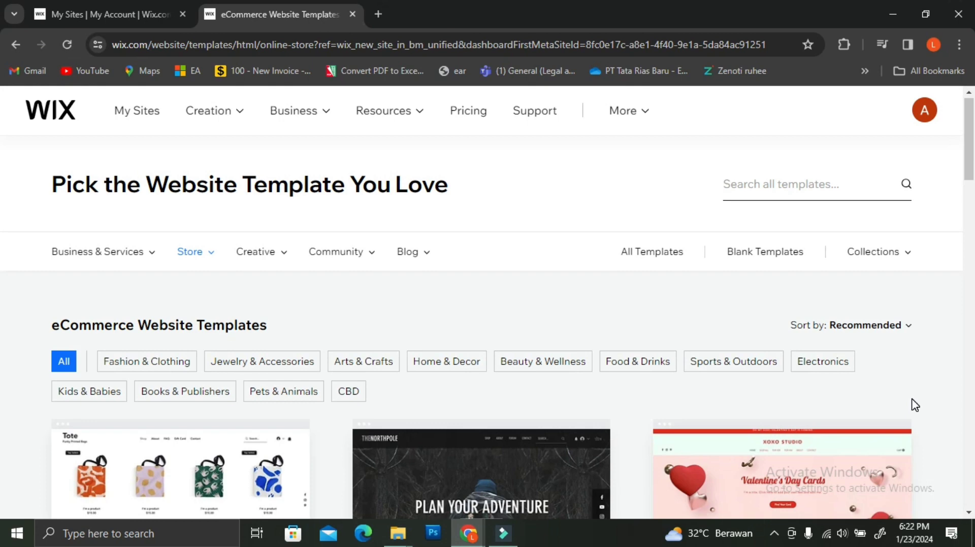
pyautogui.scroll(-3, 914, 405)
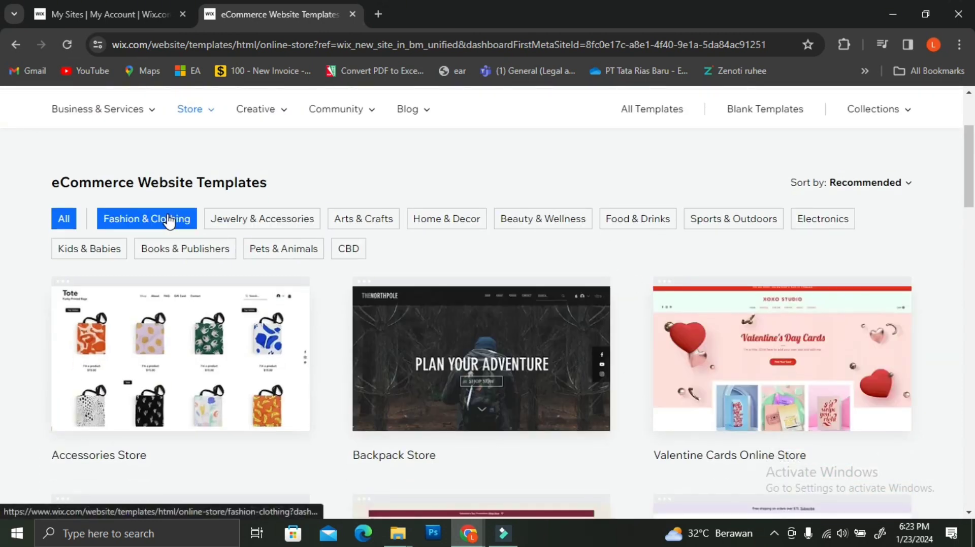
pyautogui.click(300, 220)
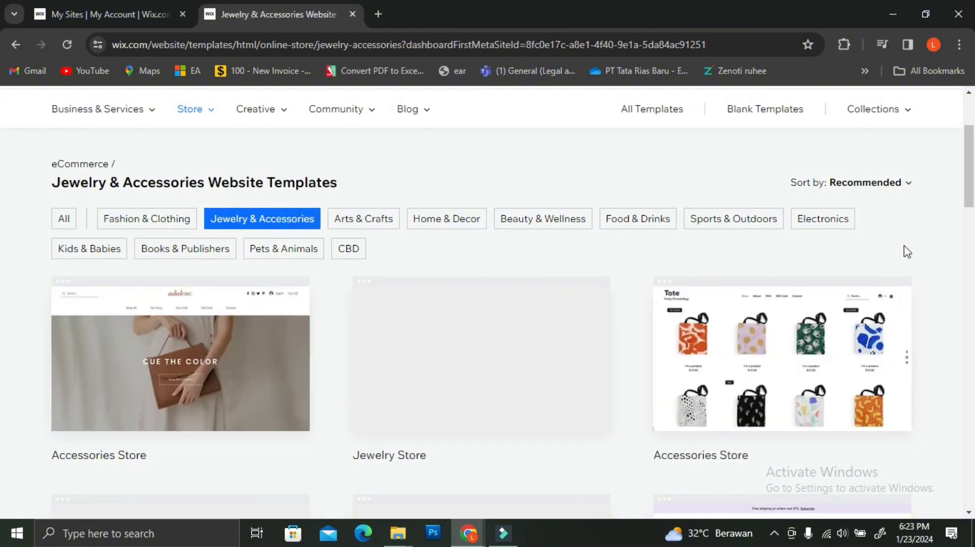
# Step: Browse the Jewelry & Accessories templates and open the preview of the "adalene" Accessories Store template
pyautogui.scroll(-4, 898, 241)
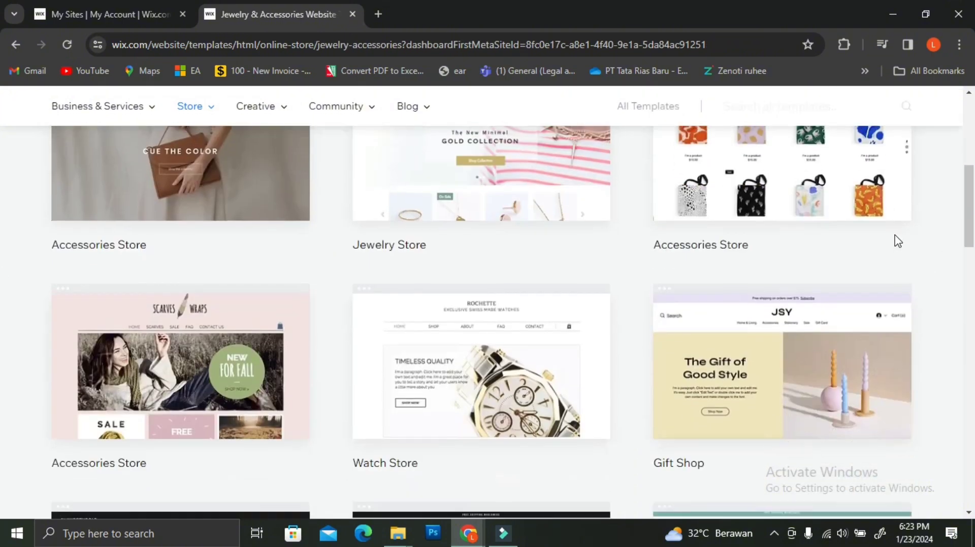
pyautogui.scroll(-5, 898, 241)
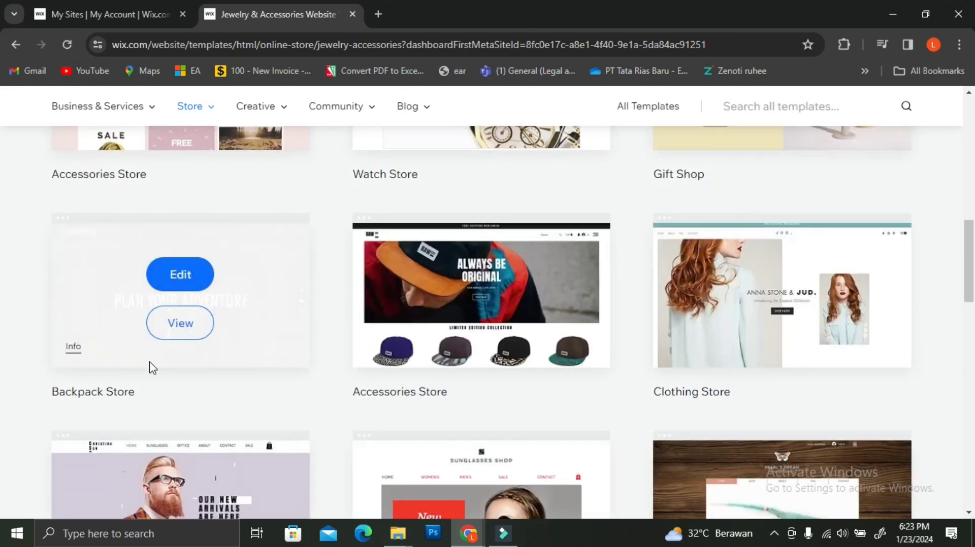
pyautogui.scroll(-4, 450, 400)
pyautogui.scroll(-3, 743, 396)
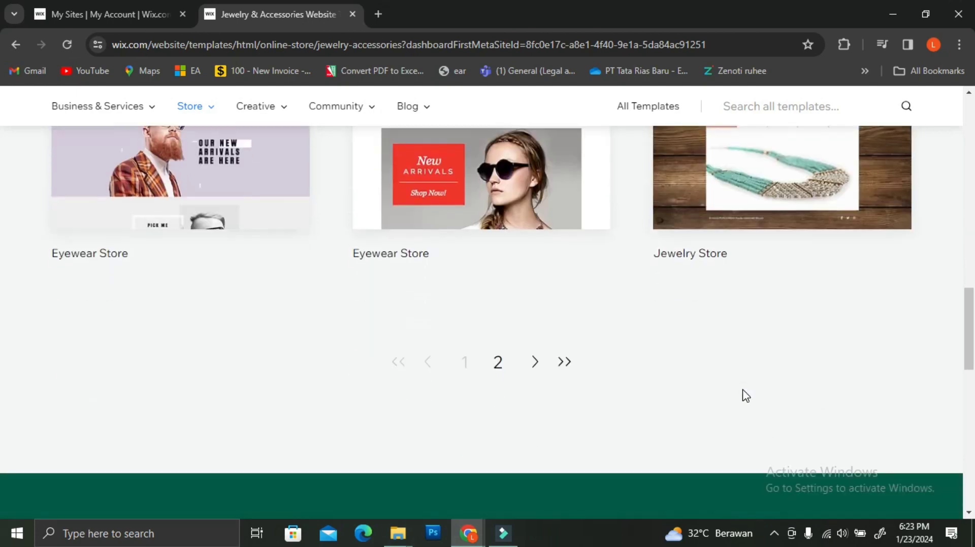
pyautogui.scroll(1, 744, 381)
pyautogui.scroll(10, 599, 381)
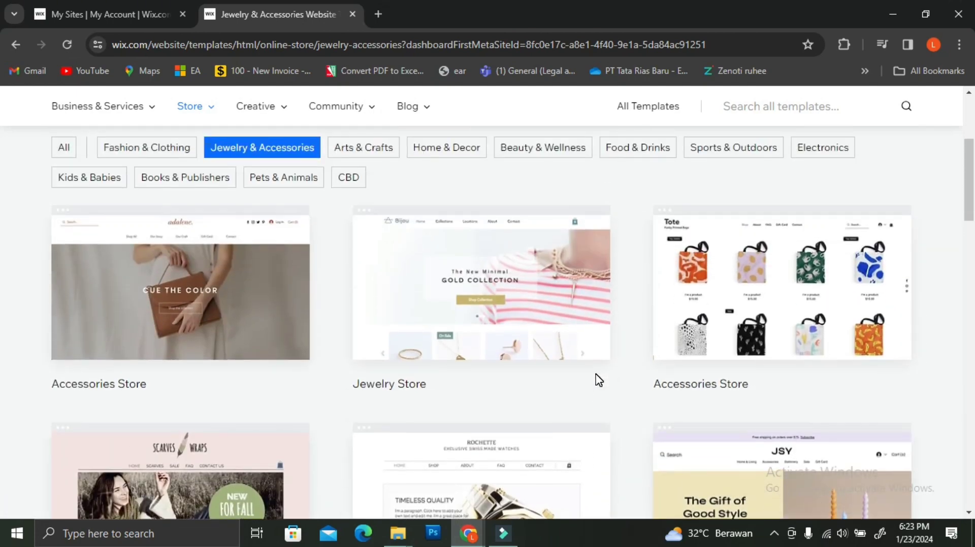
pyautogui.moveTo(298, 329)
pyautogui.click(184, 319)
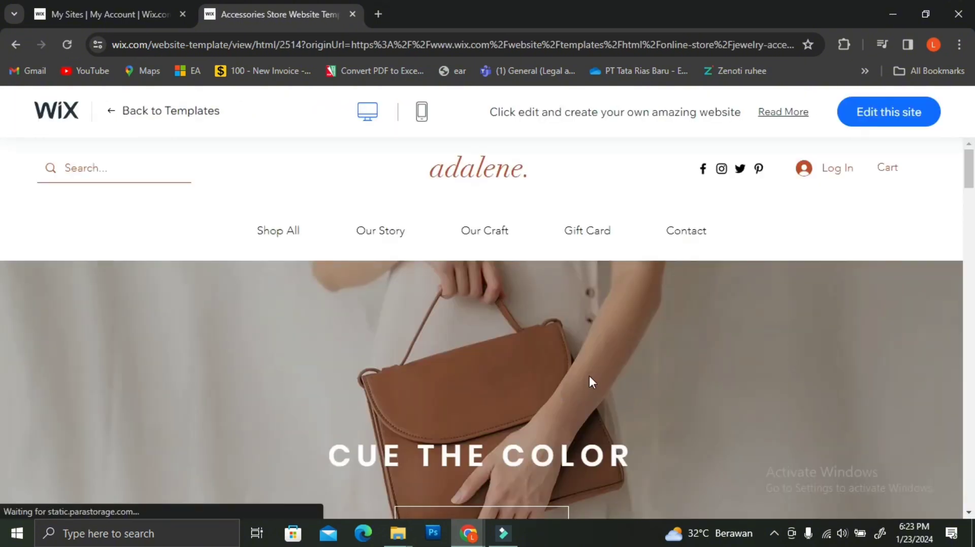
# Step: Examine the home page layout and product sections in the template preview
pyautogui.scroll(-10, 589, 376)
pyautogui.scroll(-10, 592, 382)
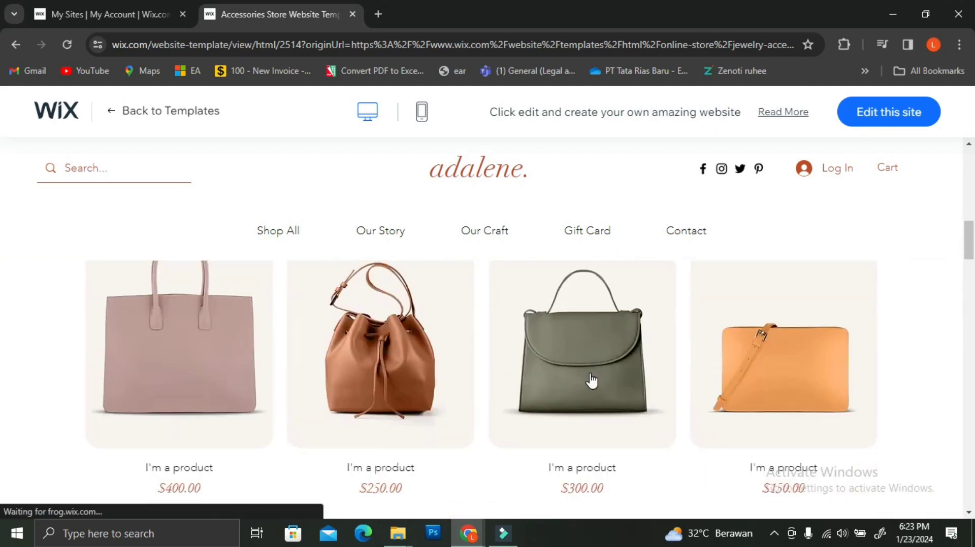
pyautogui.scroll(-10, 592, 376)
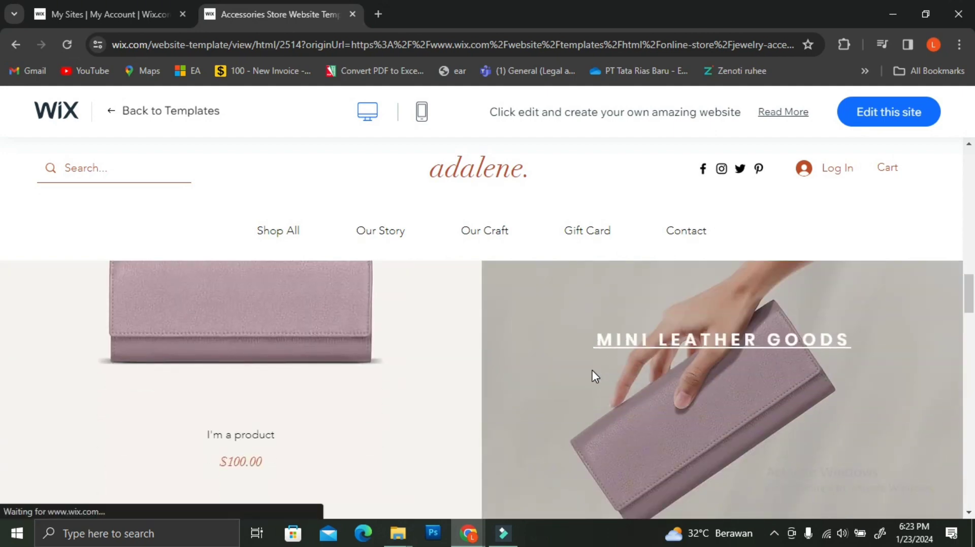
pyautogui.scroll(20, 770, 365)
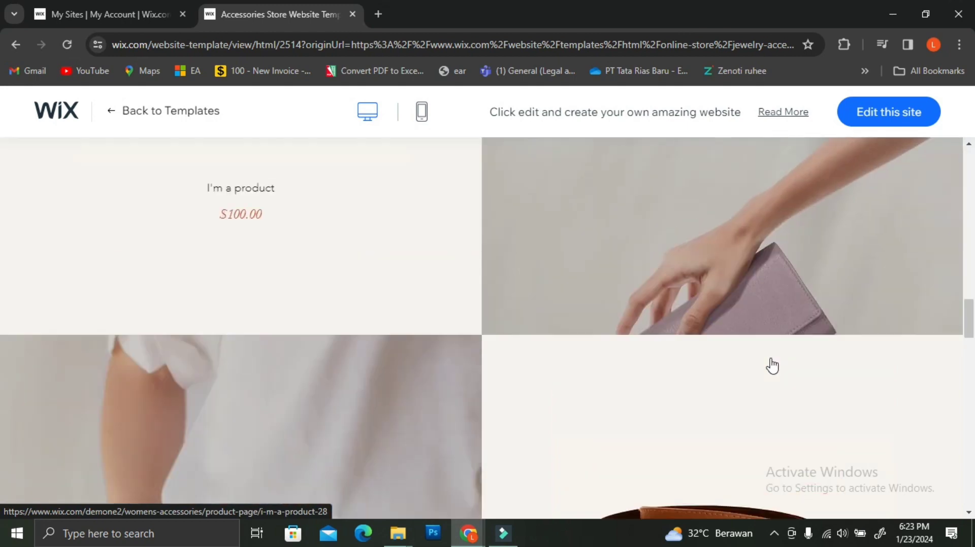
pyautogui.scroll(7, 770, 365)
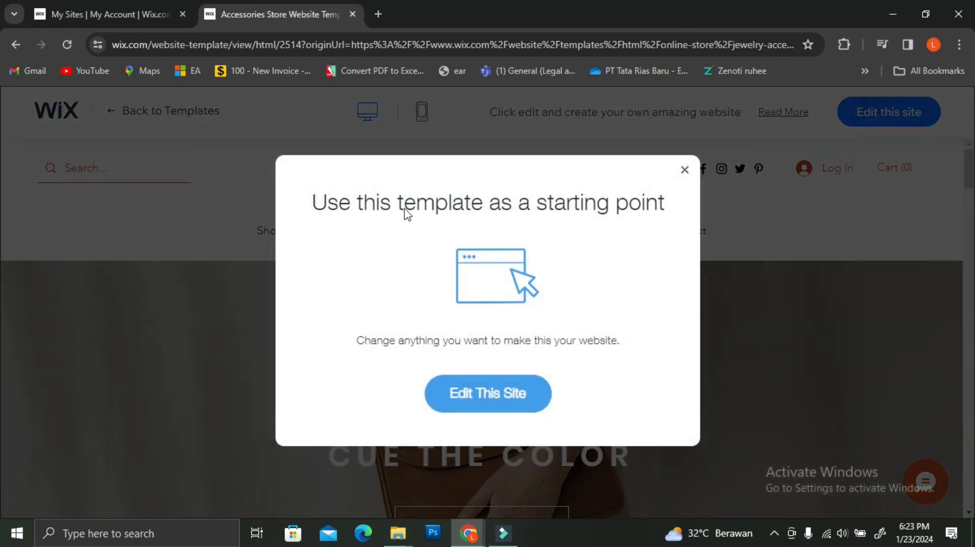
# Step: Open the adalene template for editing and bring up the AI site text creator form
pyautogui.click(483, 394)
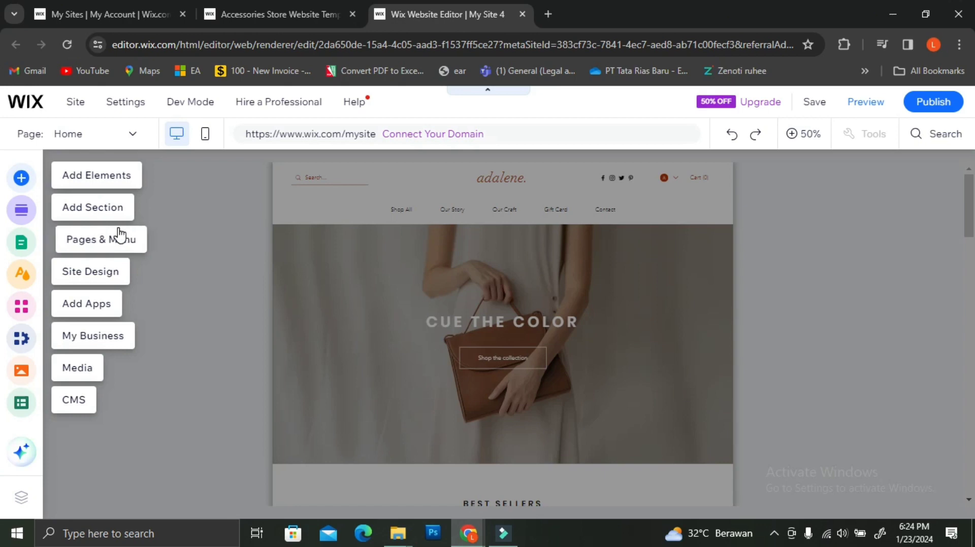
pyautogui.click(307, 259)
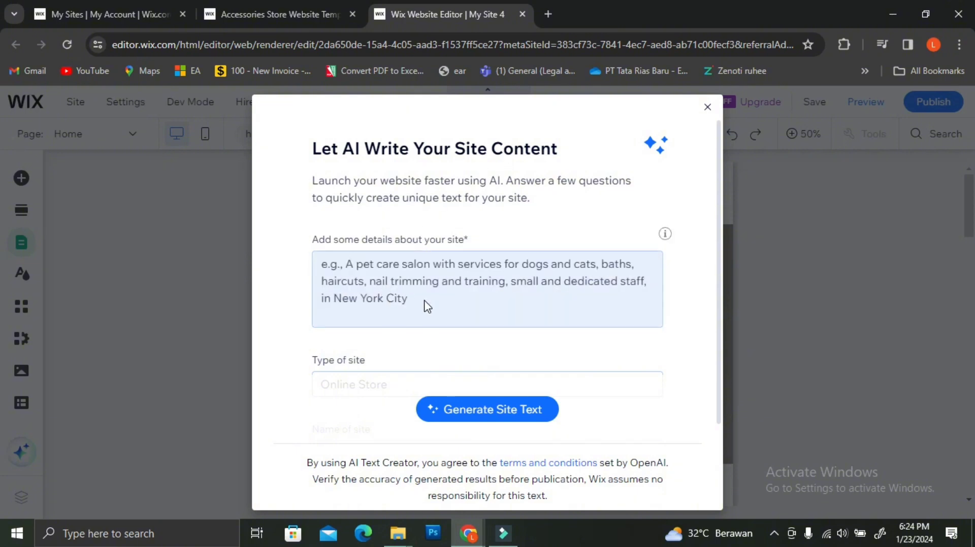
pyautogui.scroll(-2, 498, 394)
pyautogui.scroll(2, 489, 370)
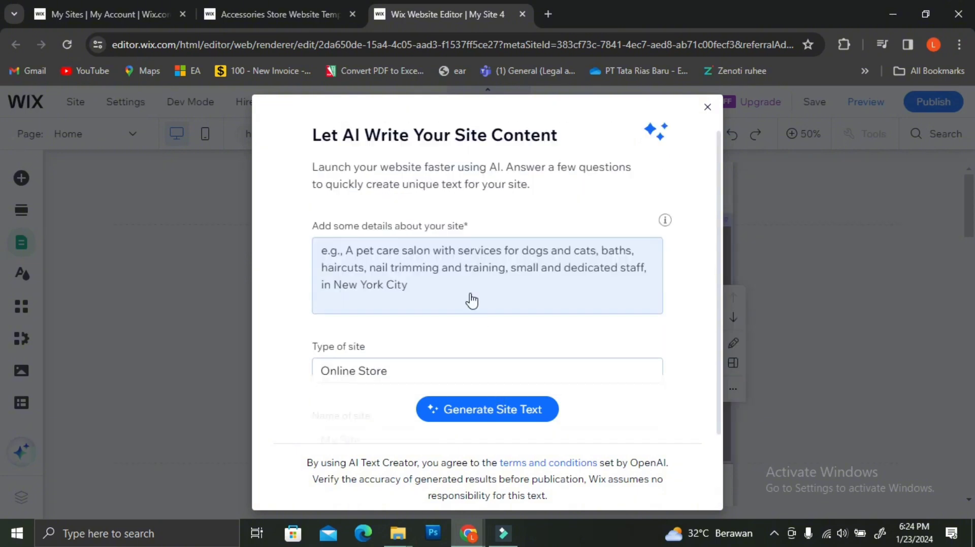
# Step: Describe the site for the AI text creator as "A store that sells homemade jewelry"
pyautogui.click(436, 283)
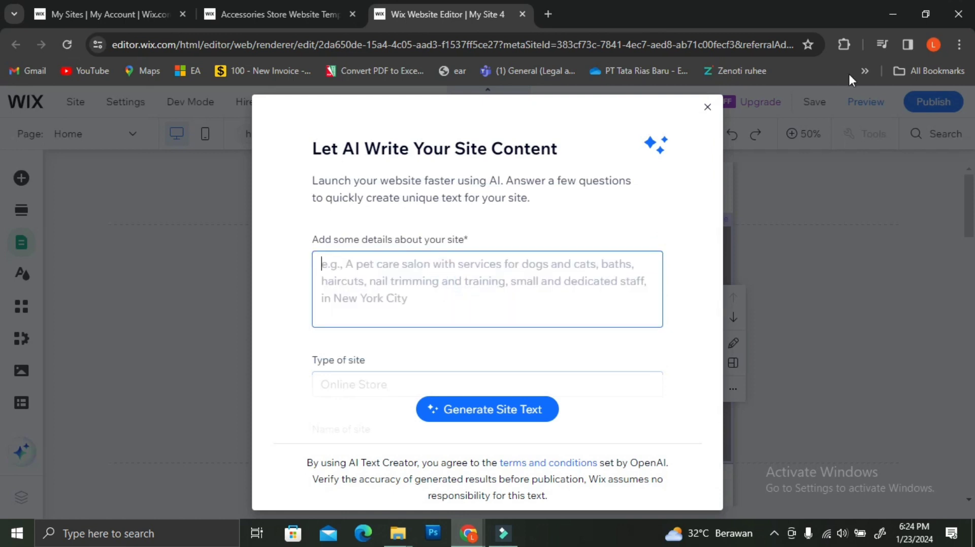
pyautogui.write('A homemad')
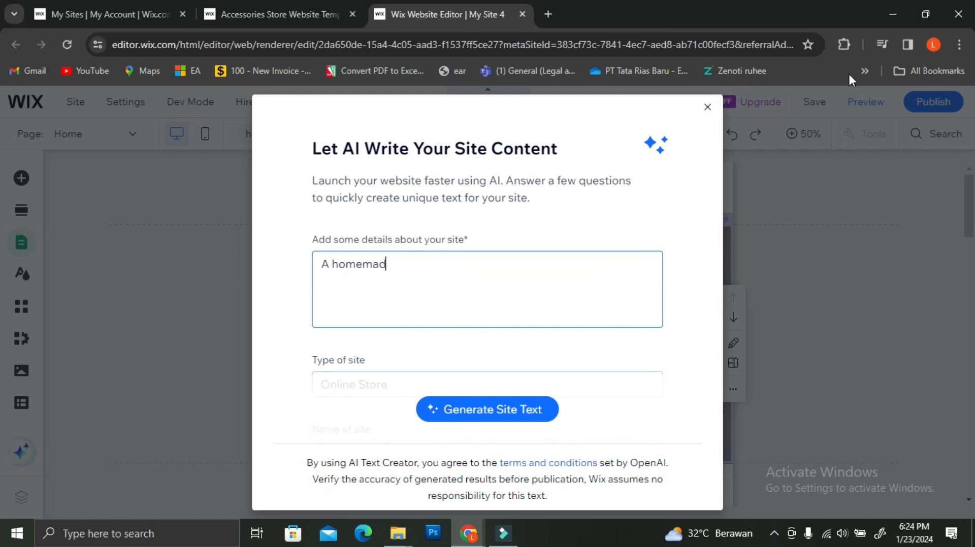
pyautogui.press('BackSpace')
pyautogui.press('BackSpace')
pyautogui.press('BackSpace')
pyautogui.press('BackSpace')
pyautogui.press('BackSpace')
pyautogui.press('BackSpace')
pyautogui.press('BackSpace')
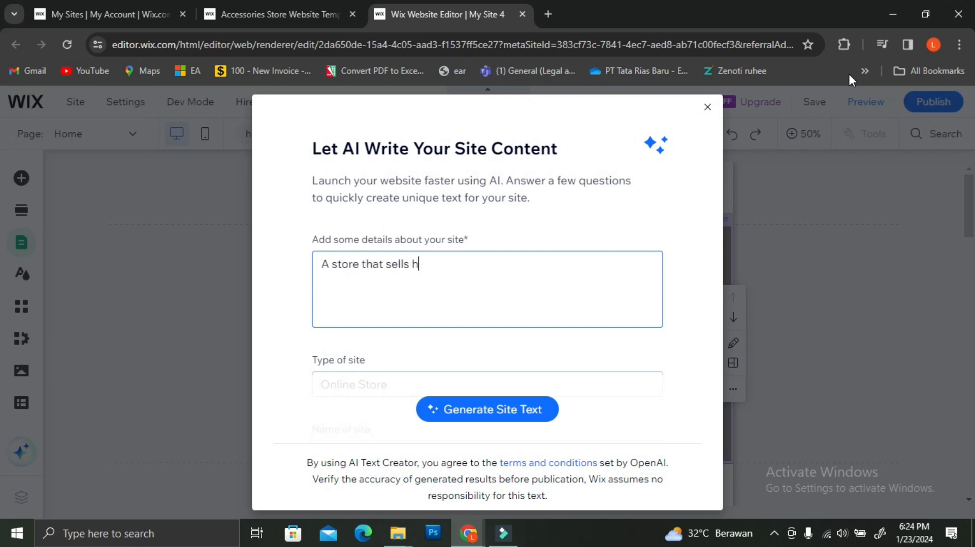
pyautogui.write('omemade jewelry')
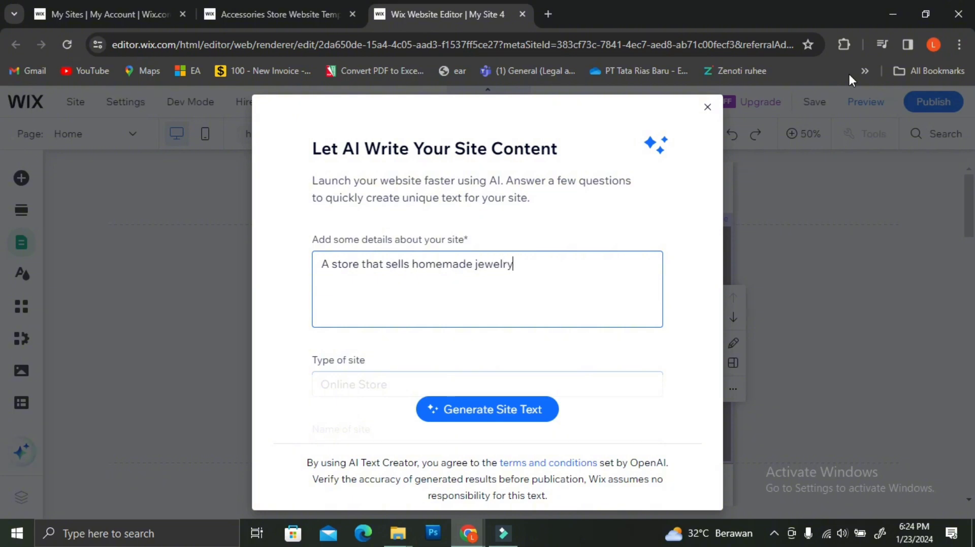
# Step: Set the name of the site to "Sunshine Jewelry" and generate the site text
pyautogui.scroll(-1, 507, 328)
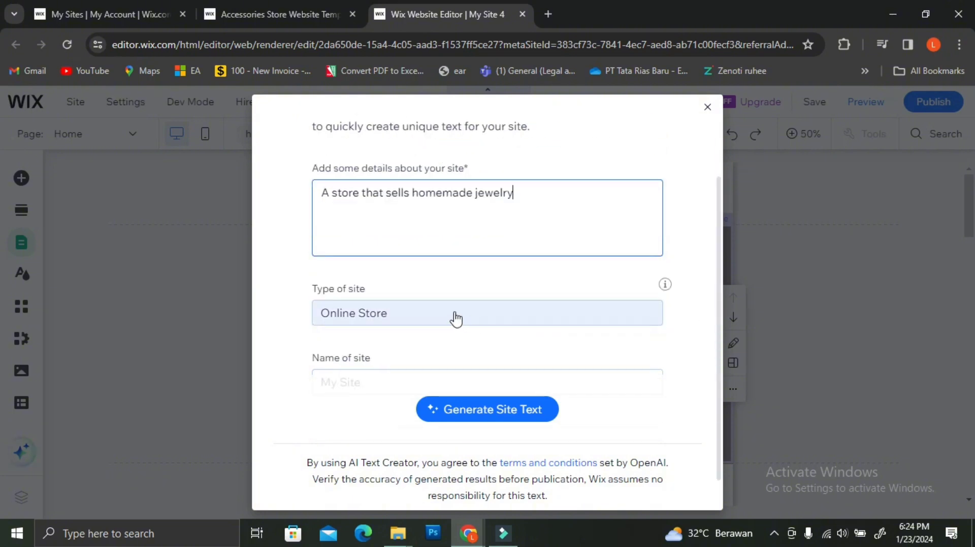
pyautogui.scroll(-1, 456, 318)
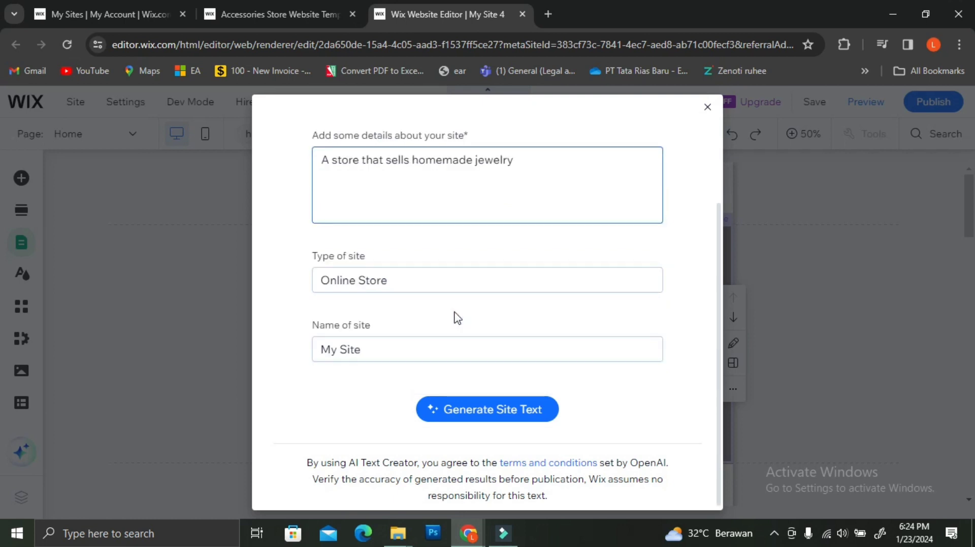
pyautogui.tripleClick(374, 346)
pyautogui.write('Sunsh')
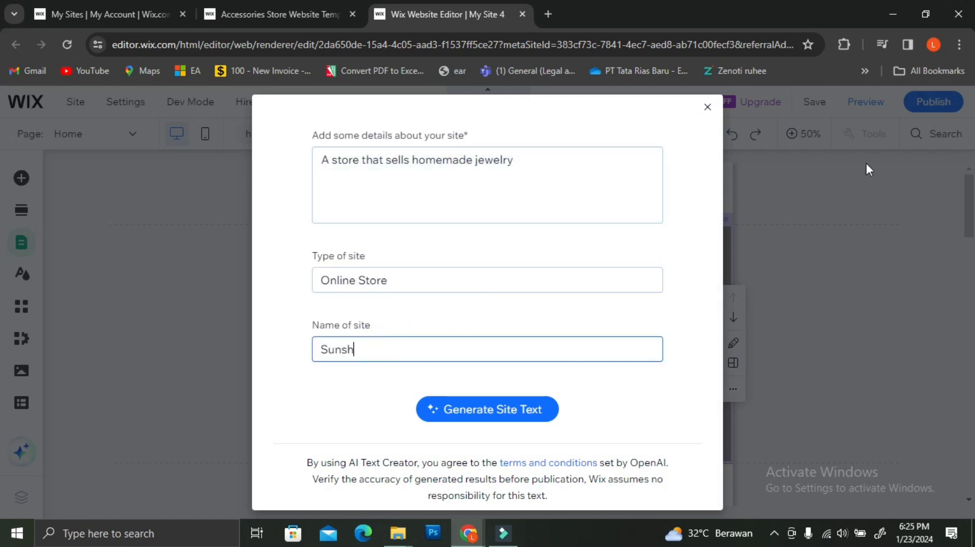
pyautogui.write('ine Jewelry')
pyautogui.click(508, 406)
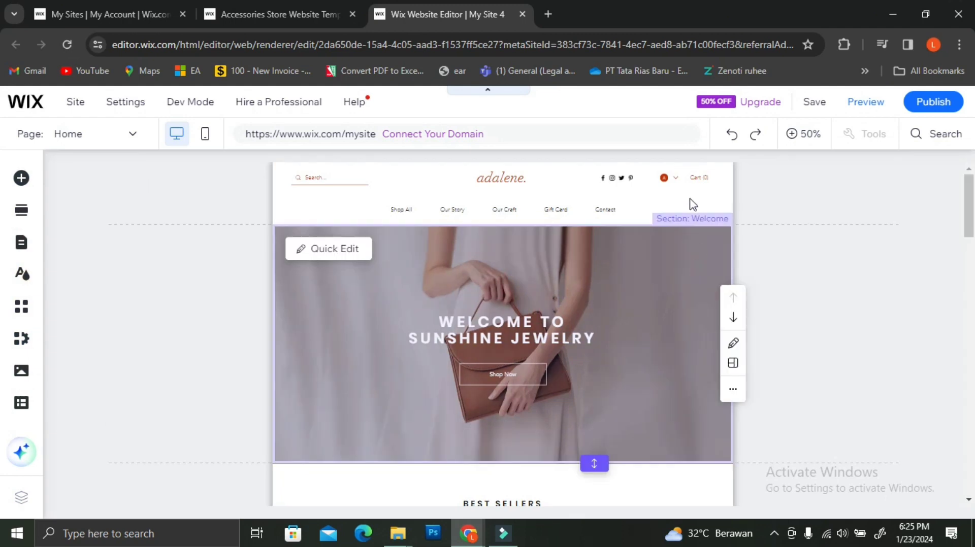
# Step: Replace the "adalene." title text in the page header with "Sunshine Jewelry"
pyautogui.click(509, 189)
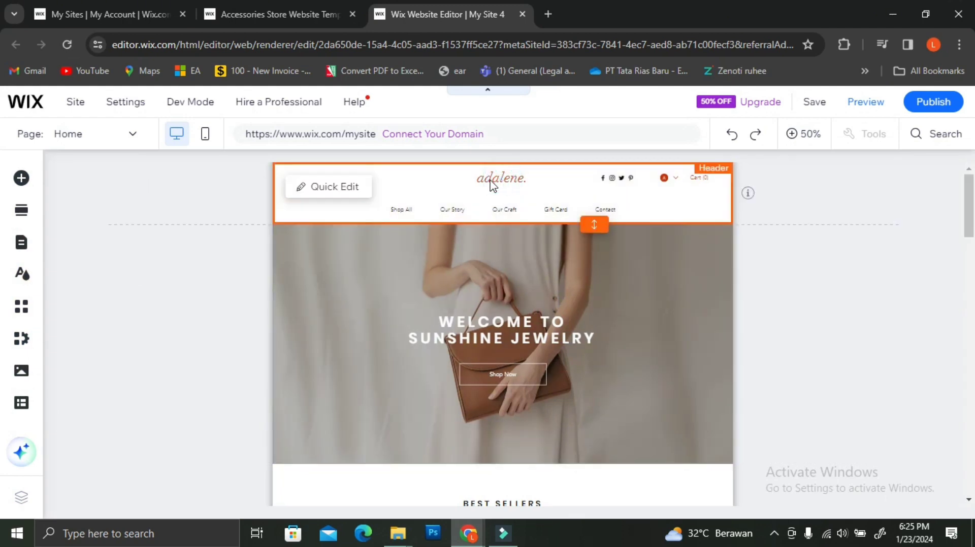
pyautogui.click(350, 188)
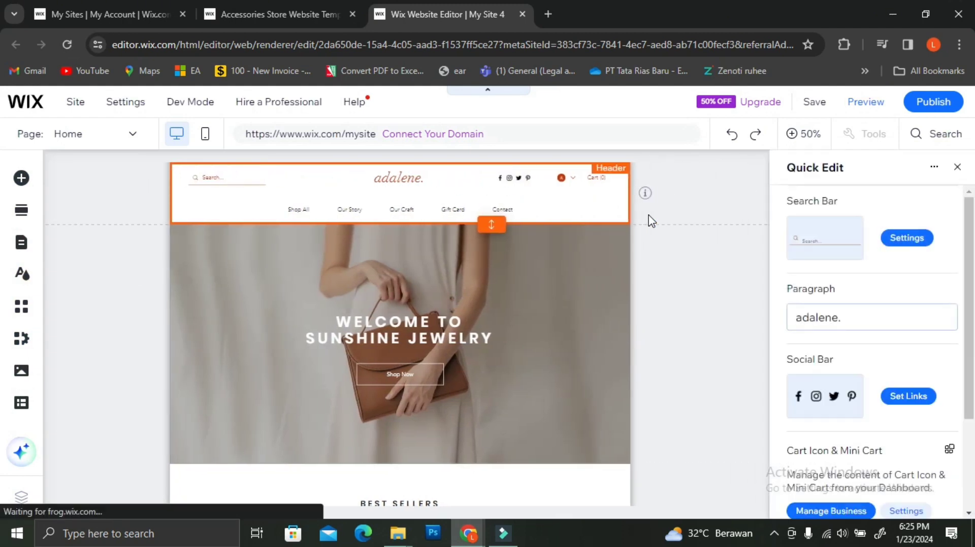
pyautogui.click(847, 326)
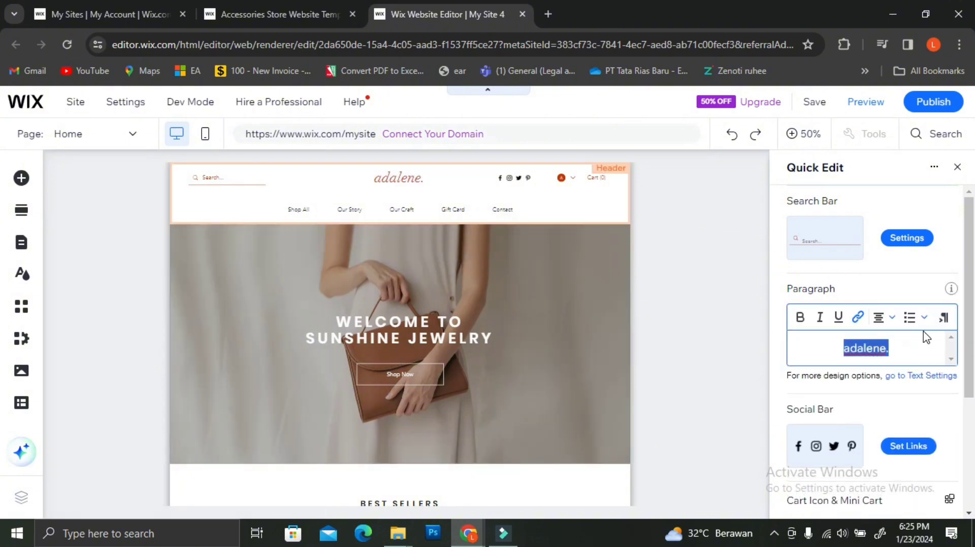
pyautogui.write('Sunshine')
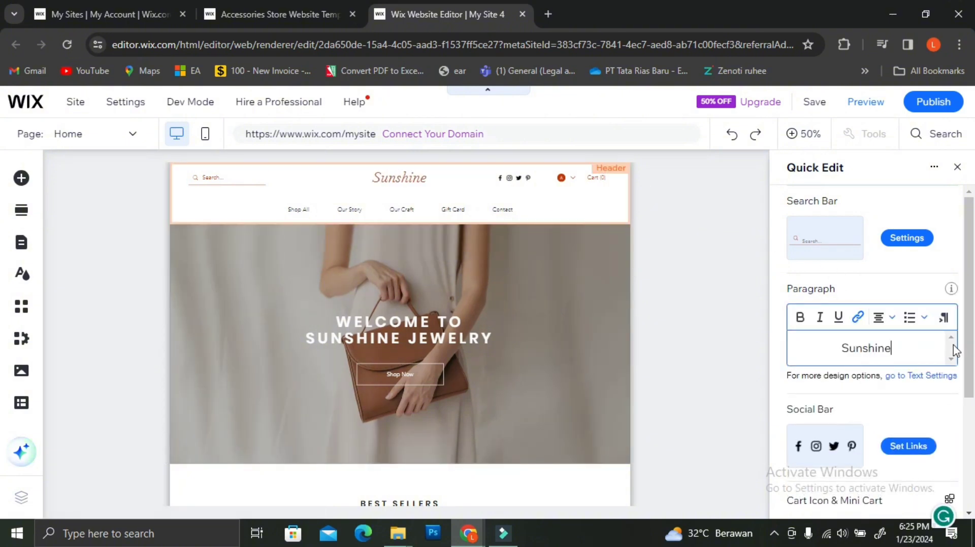
pyautogui.write(' Jewelry')
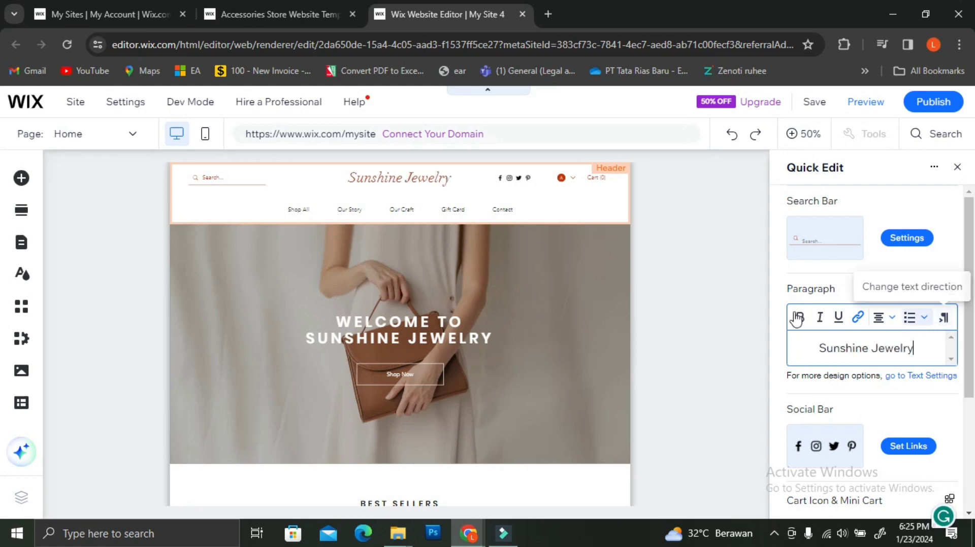
# Step: Start an AI-created background image for the Welcome section, describing it as "Home made Jewelry"
pyautogui.click(745, 305)
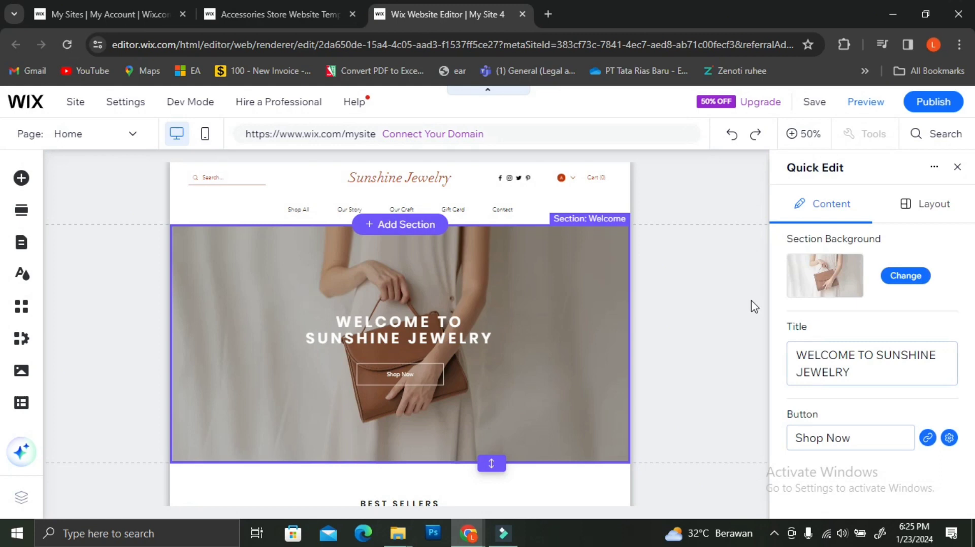
pyautogui.click(916, 278)
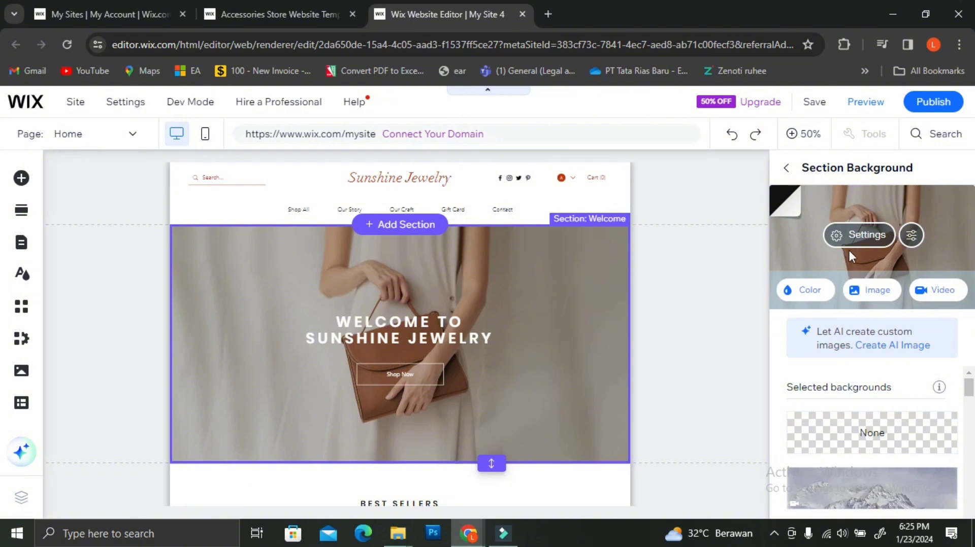
pyautogui.click(899, 348)
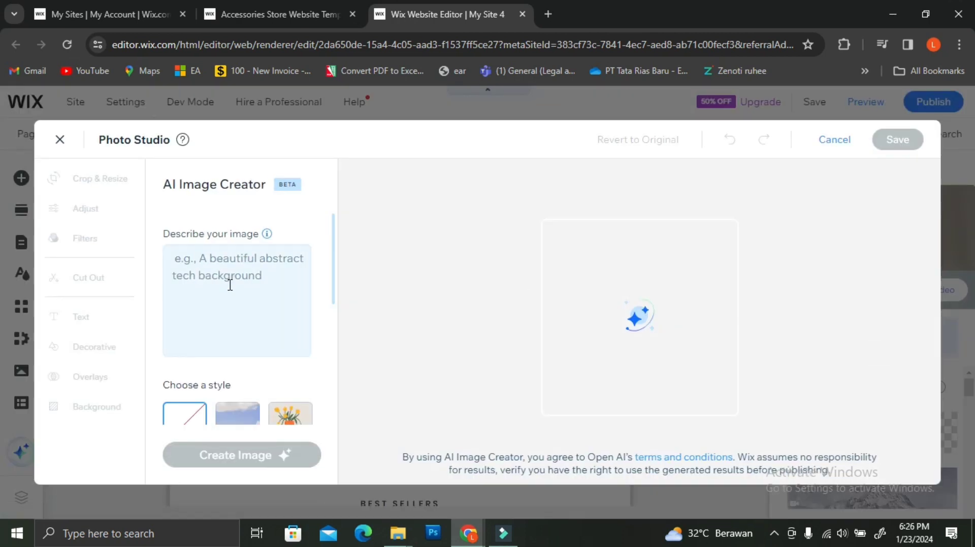
pyautogui.click(230, 285)
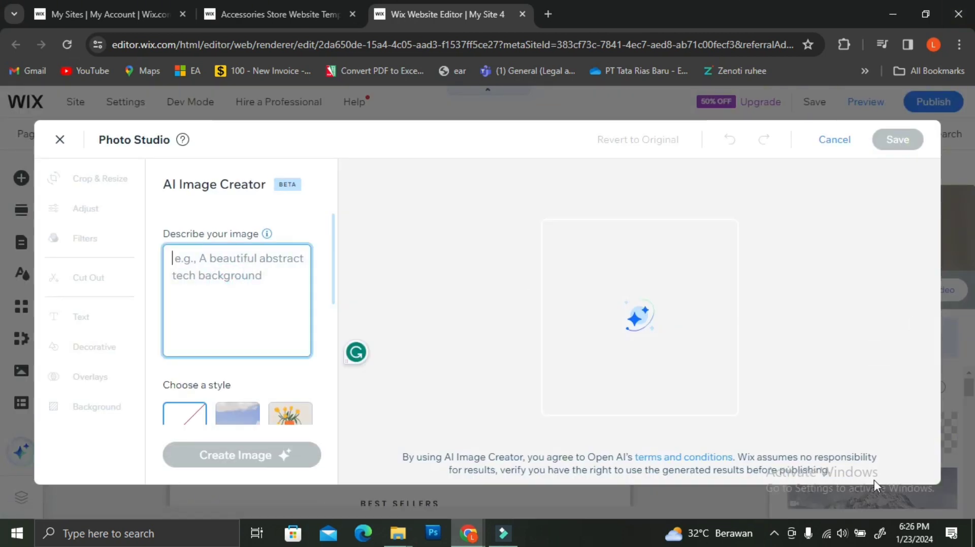
pyautogui.write('H')
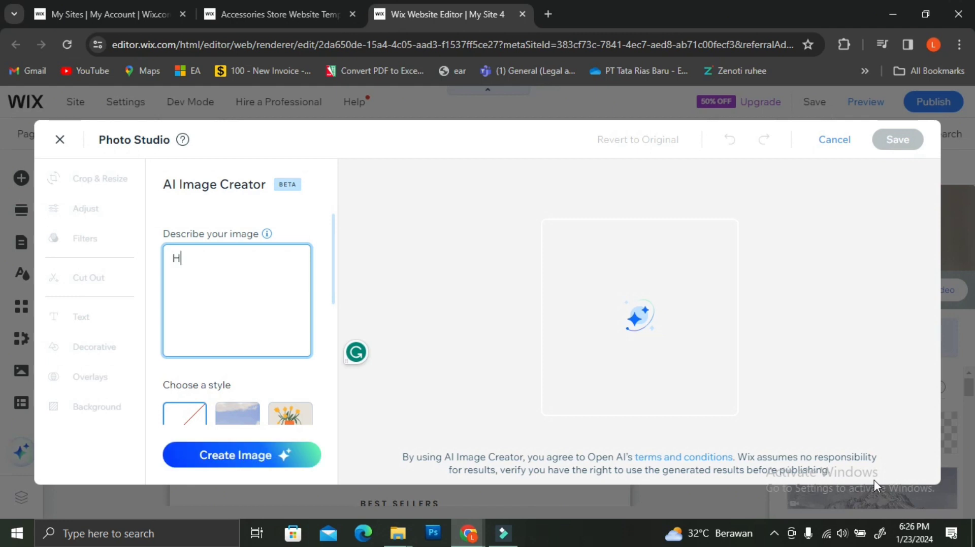
pyautogui.write('ome made Jewelry')
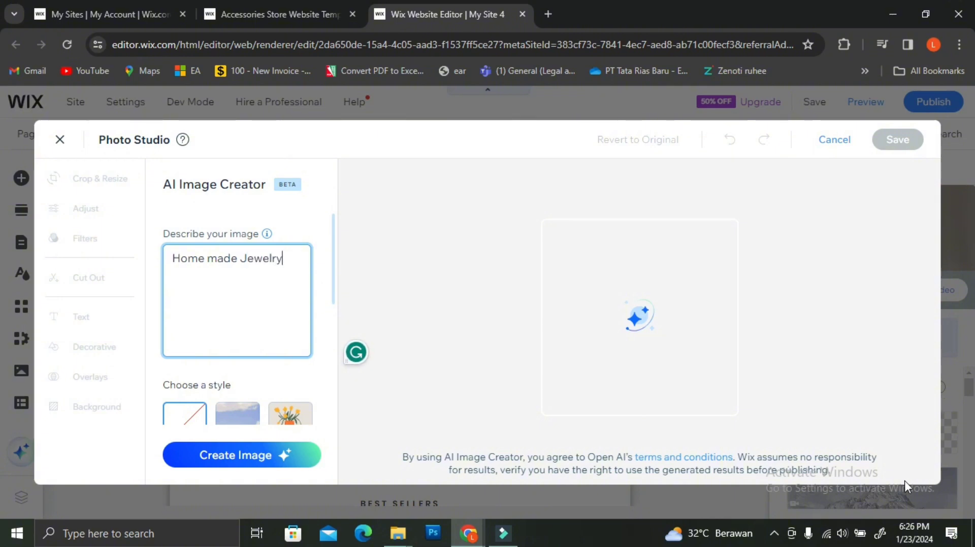
# Step: Correct the image description's spelling to "Homemade" and add "Elegant" in front, giving "Elegant Homemade Jewelry"
pyautogui.click(169, 260)
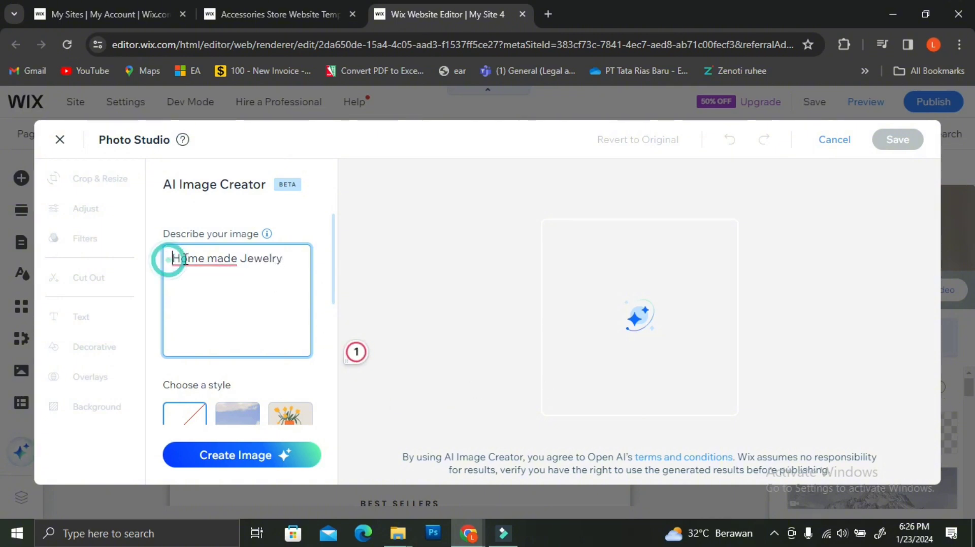
pyautogui.click(204, 259)
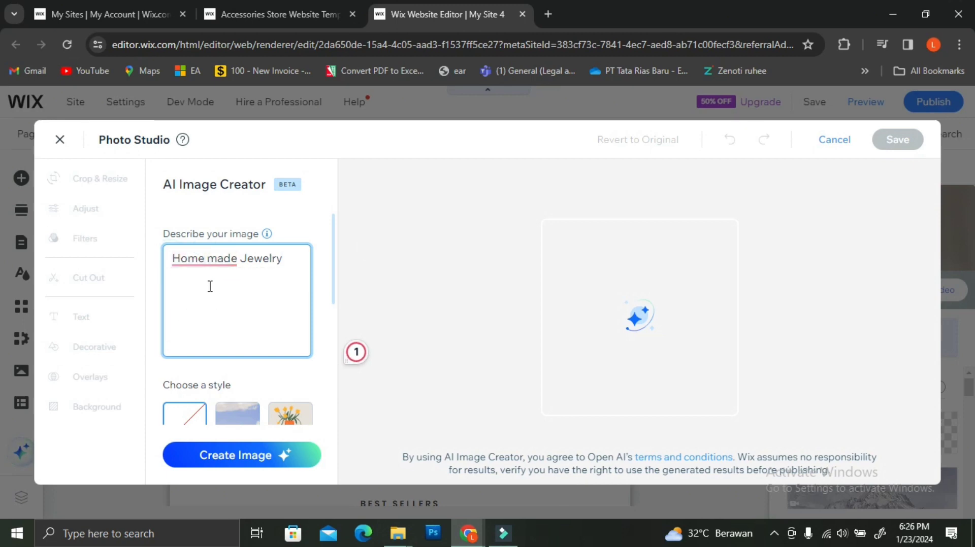
pyautogui.click(209, 258)
pyautogui.click(206, 291)
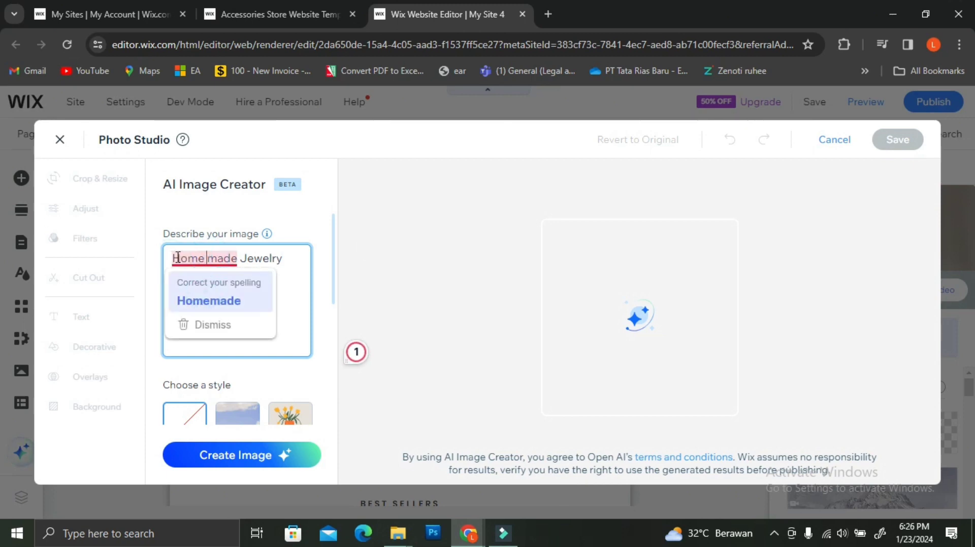
pyautogui.click(198, 285)
pyautogui.click(192, 299)
pyautogui.moveTo(173, 258); pyautogui.dragTo(236, 259)
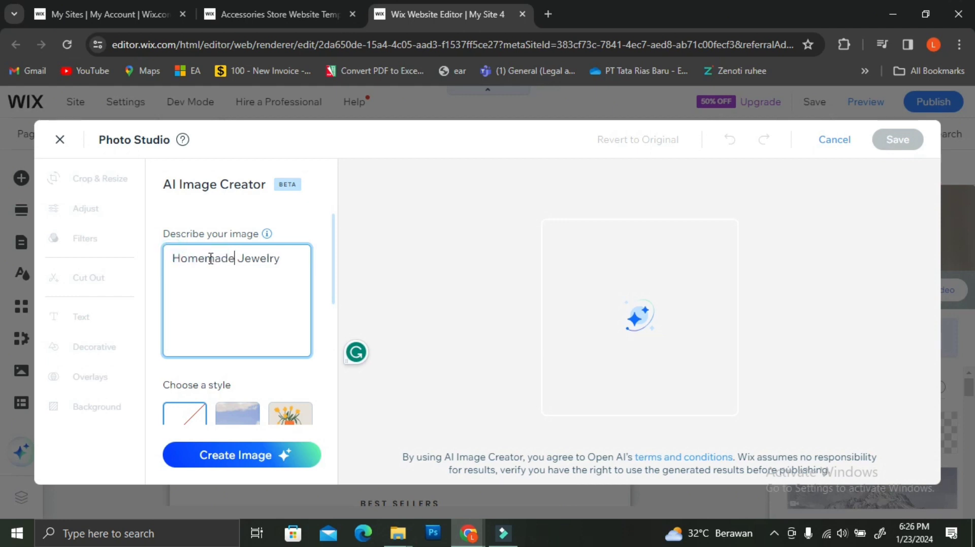
pyautogui.click(174, 258)
pyautogui.write('Elegant')
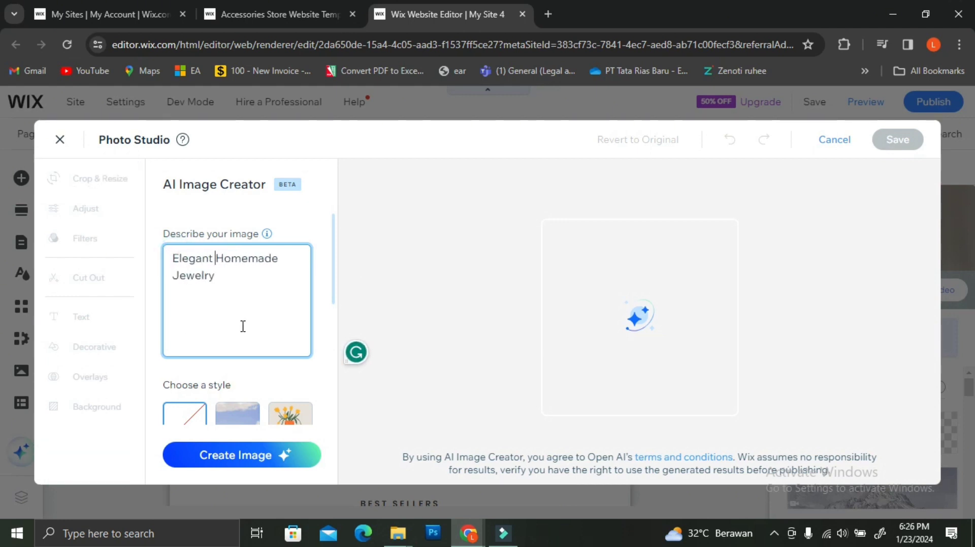
# Step: Choose the Painting style for the AI image and create it
pyautogui.scroll(-3, 242, 326)
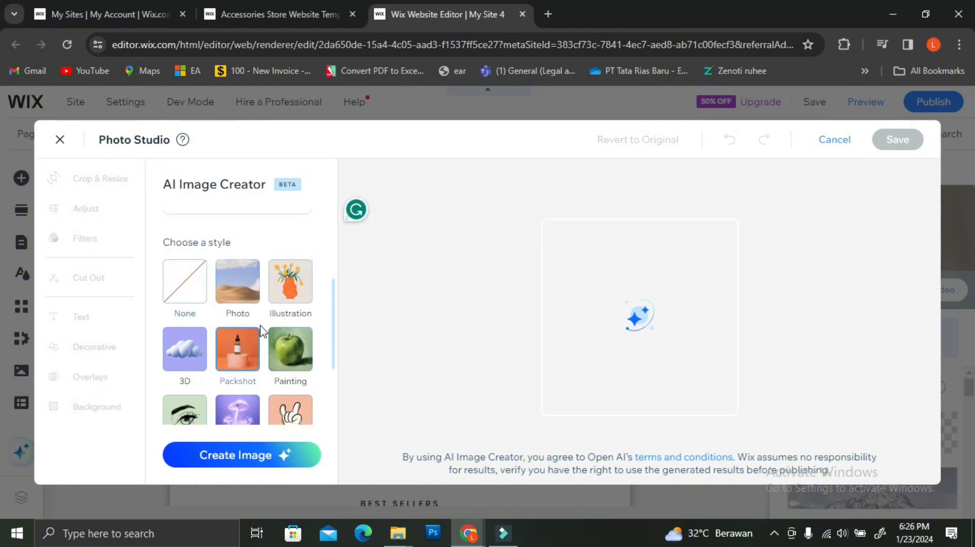
pyautogui.click(243, 292)
pyautogui.scroll(-2, 275, 314)
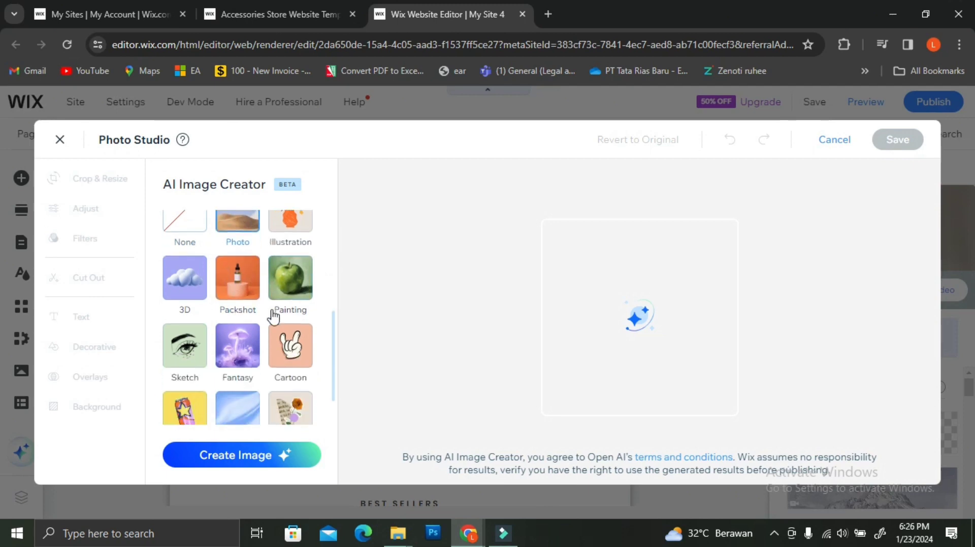
pyautogui.click(292, 278)
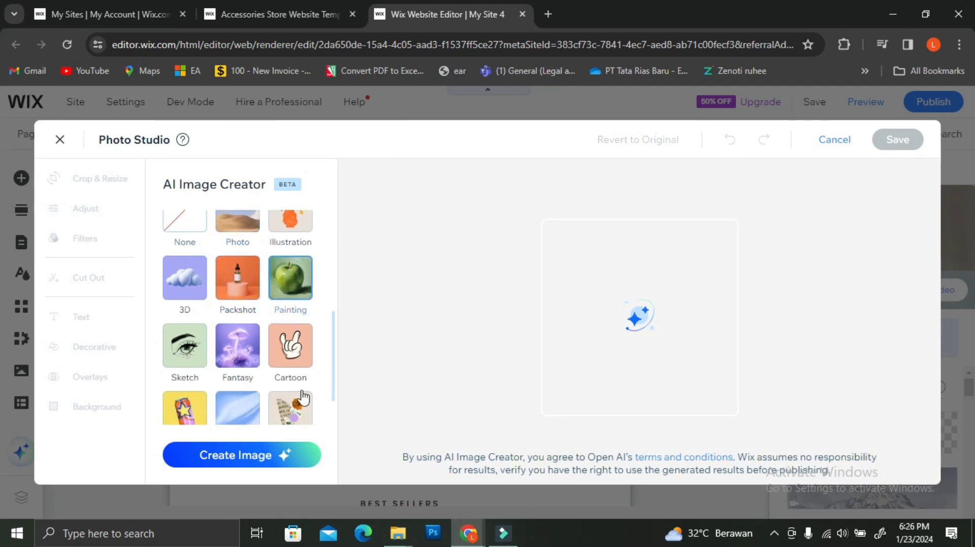
pyautogui.click(254, 454)
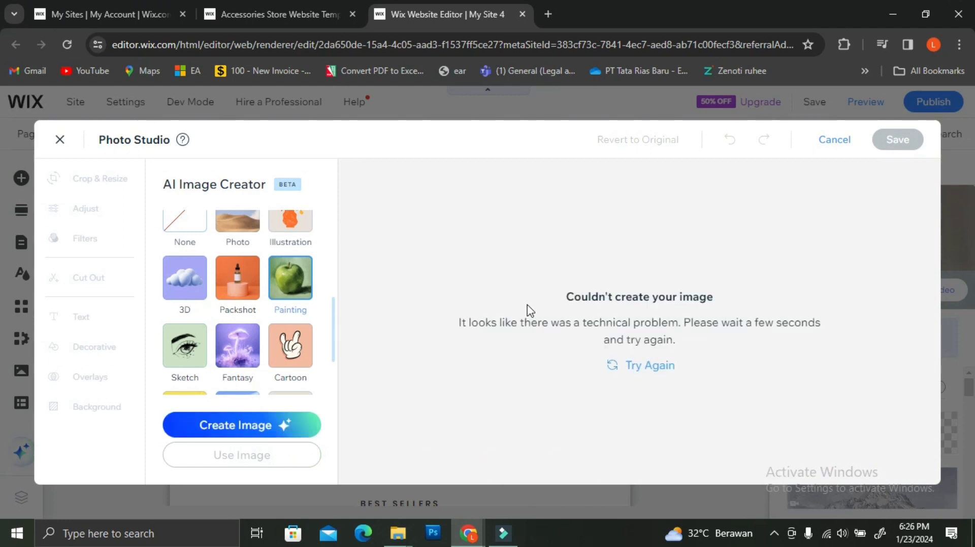
# Step: Retry creating the AI image and review its description and chosen style
pyautogui.click(619, 365)
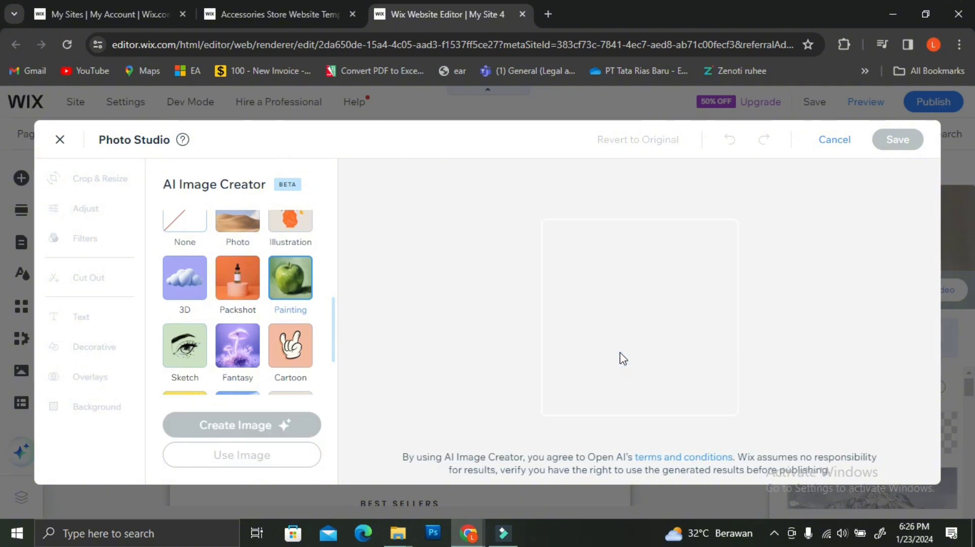
pyautogui.scroll(4, 265, 282)
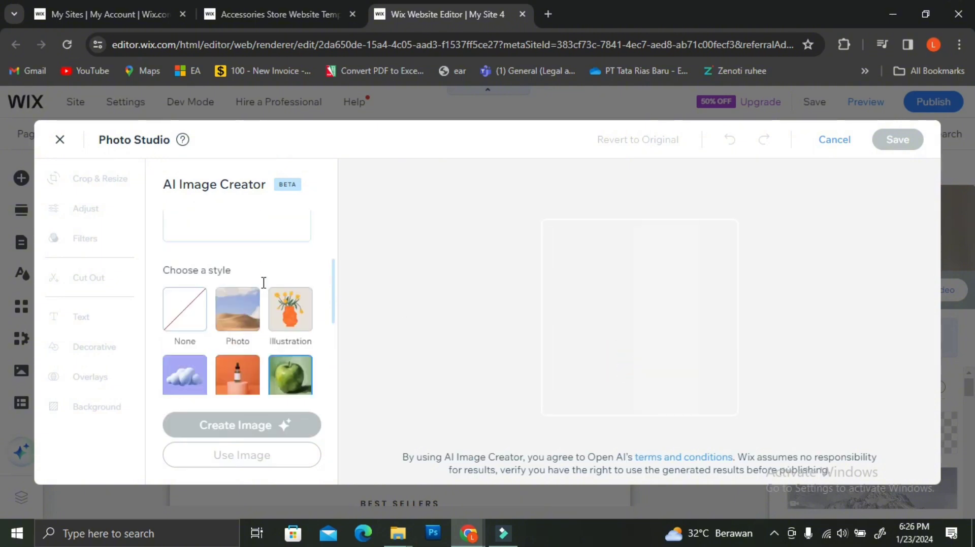
pyautogui.click(264, 280)
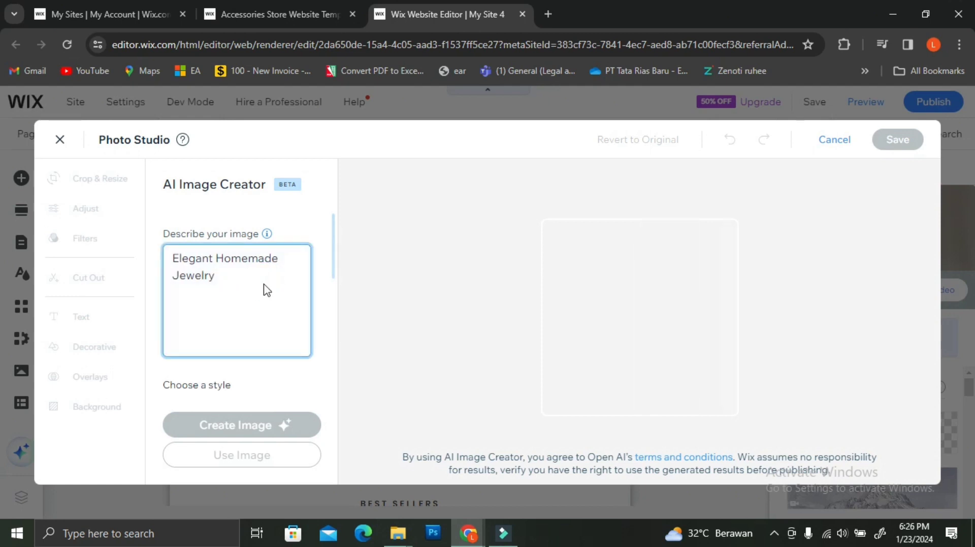
pyautogui.scroll(-3, 266, 282)
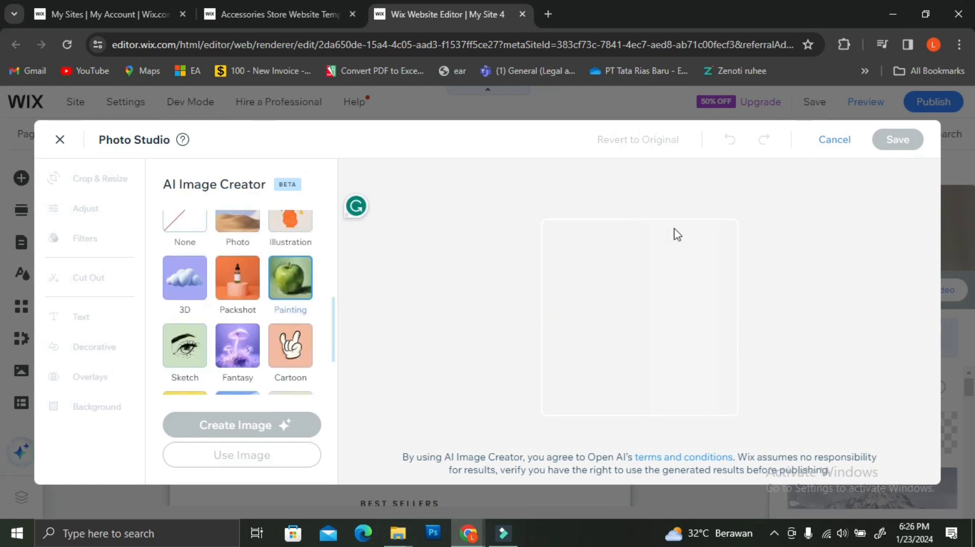
# Step: Use the generated necklace image and save it as the Welcome section's background
pyautogui.scroll(2, 287, 276)
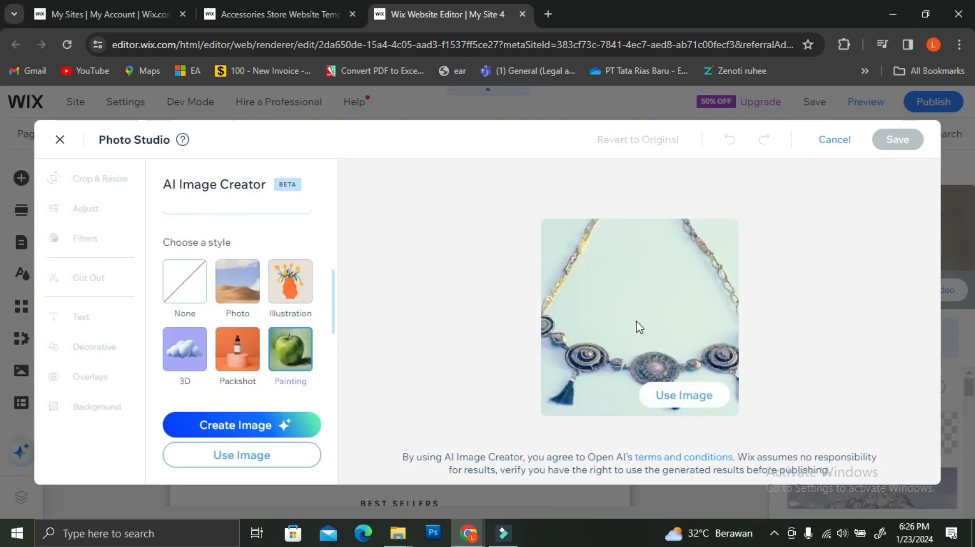
pyautogui.click(703, 394)
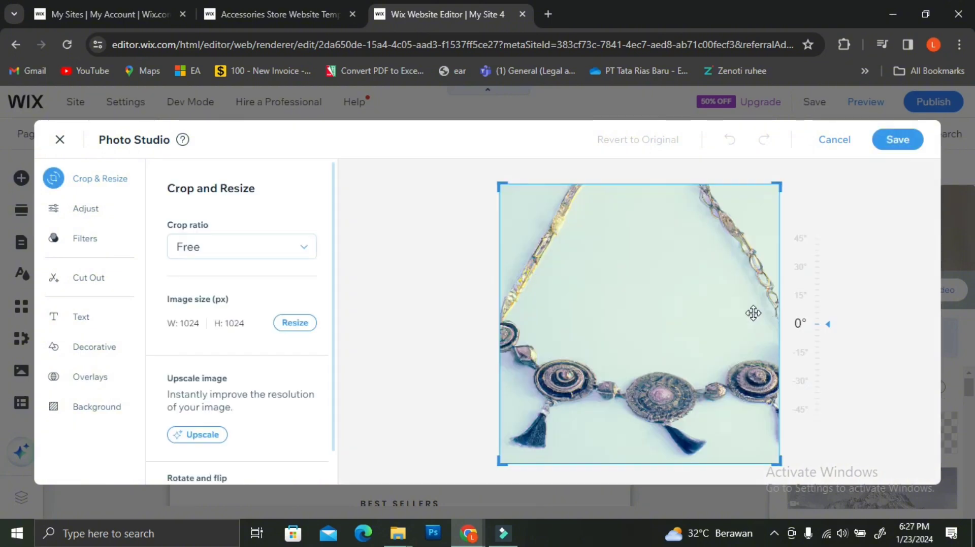
pyautogui.click(894, 142)
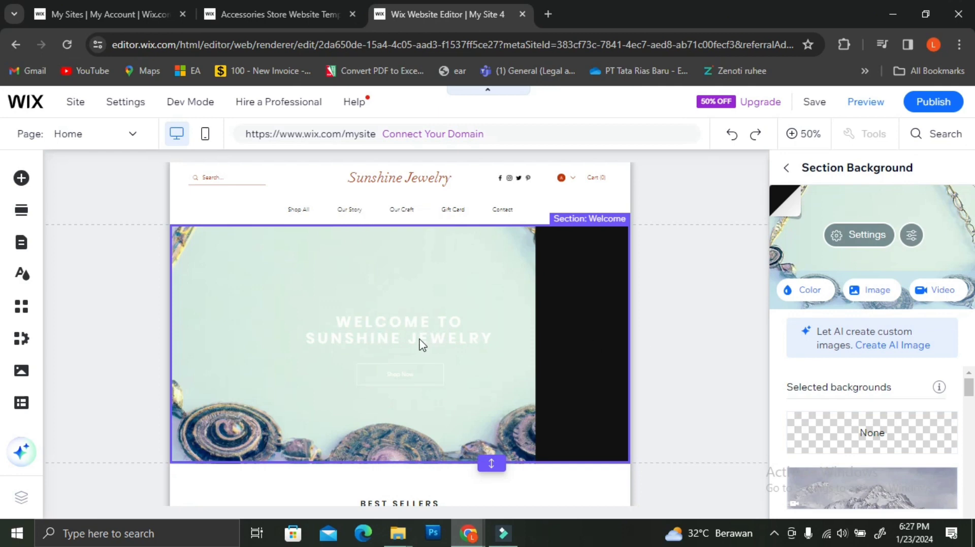
pyautogui.click(492, 438)
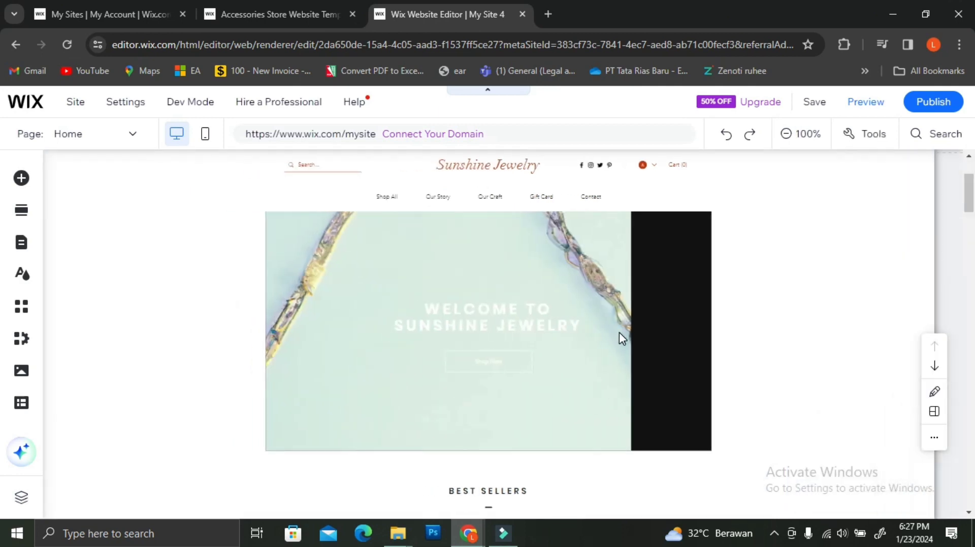
# Step: Examine how the necklace background looks behind the Welcome section's text and down to the Best Sellers heading
pyautogui.scroll(-5, 708, 344)
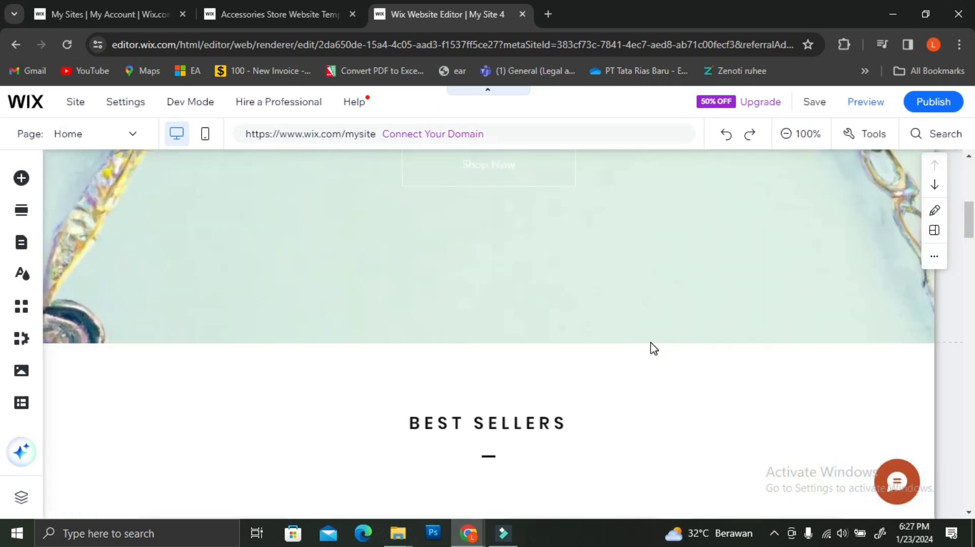
pyautogui.scroll(4, 649, 346)
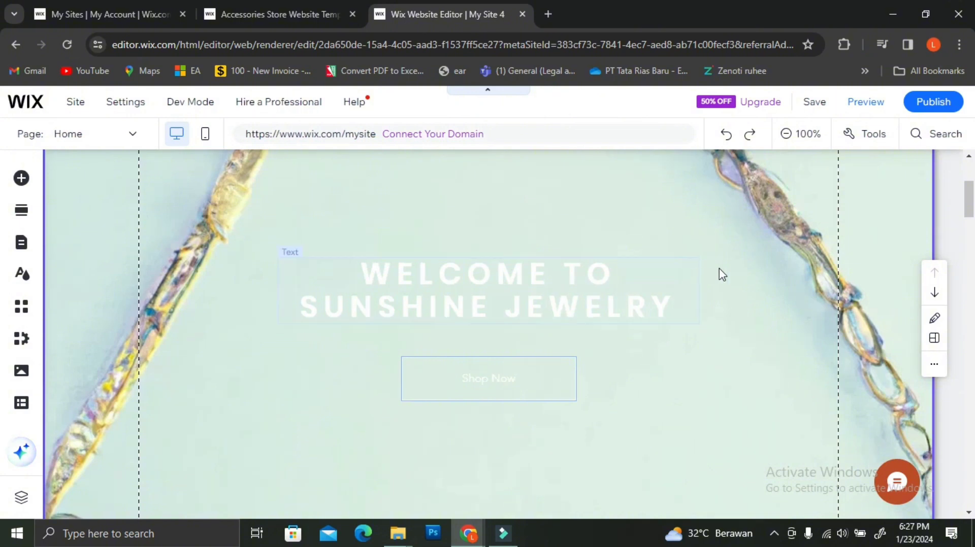
pyautogui.click(880, 348)
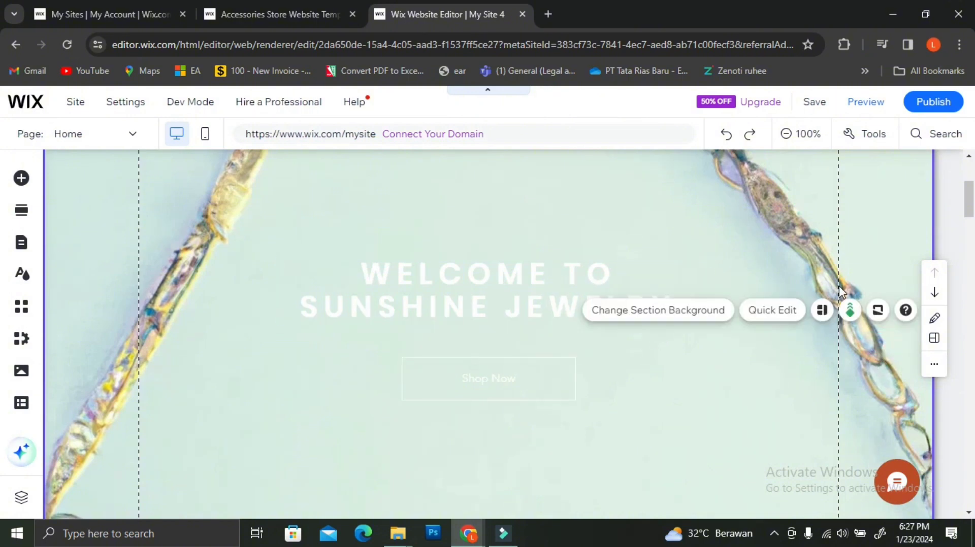
pyautogui.moveTo(859, 282); pyautogui.dragTo(856, 212)
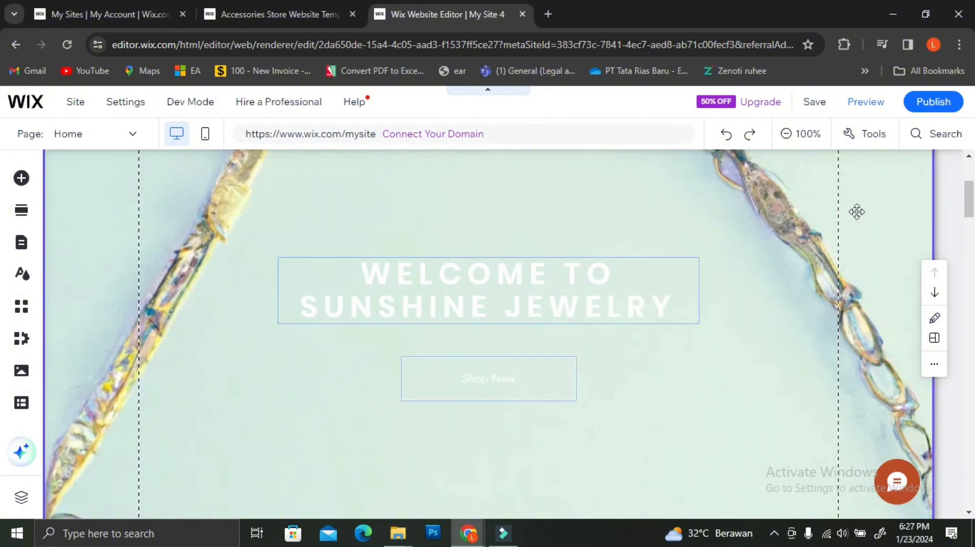
pyautogui.click(879, 344)
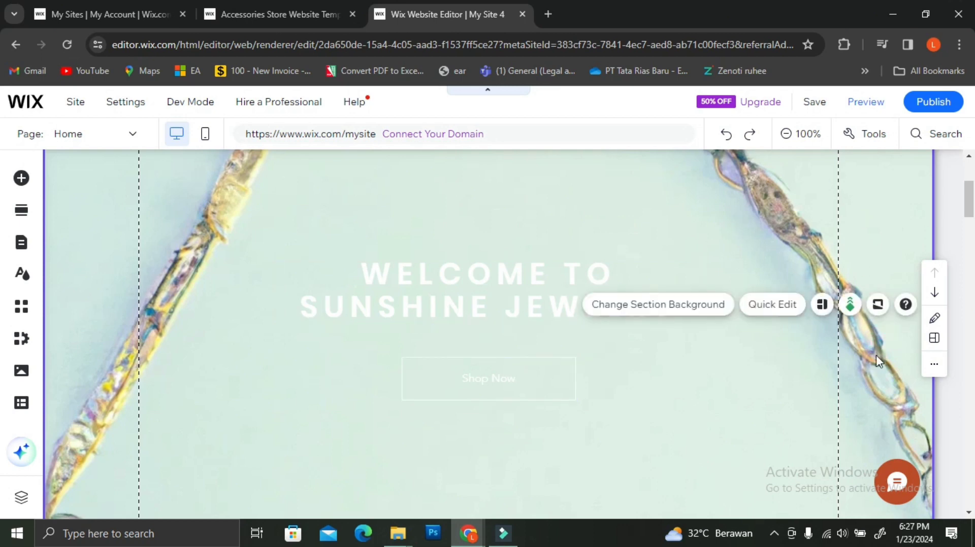
pyautogui.scroll(-4, 474, 325)
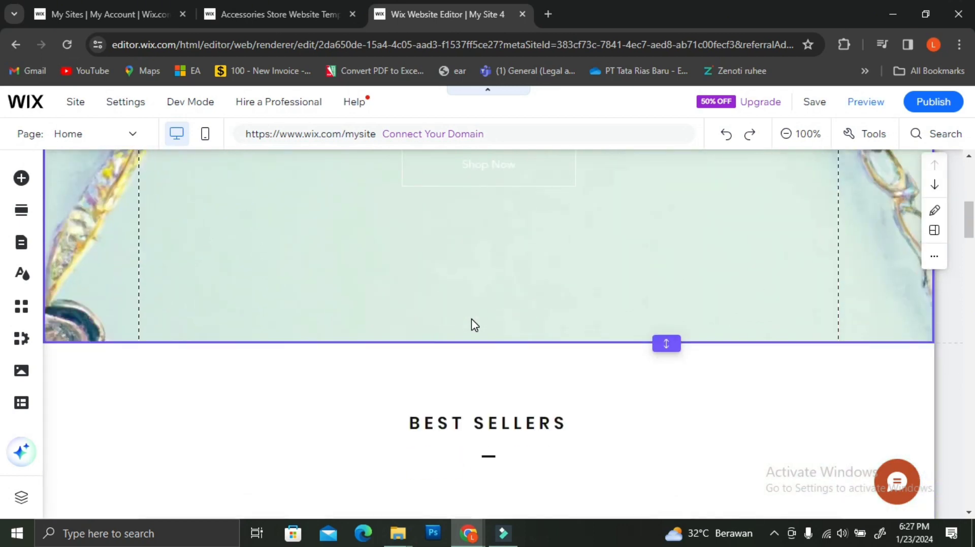
pyautogui.scroll(4, 475, 325)
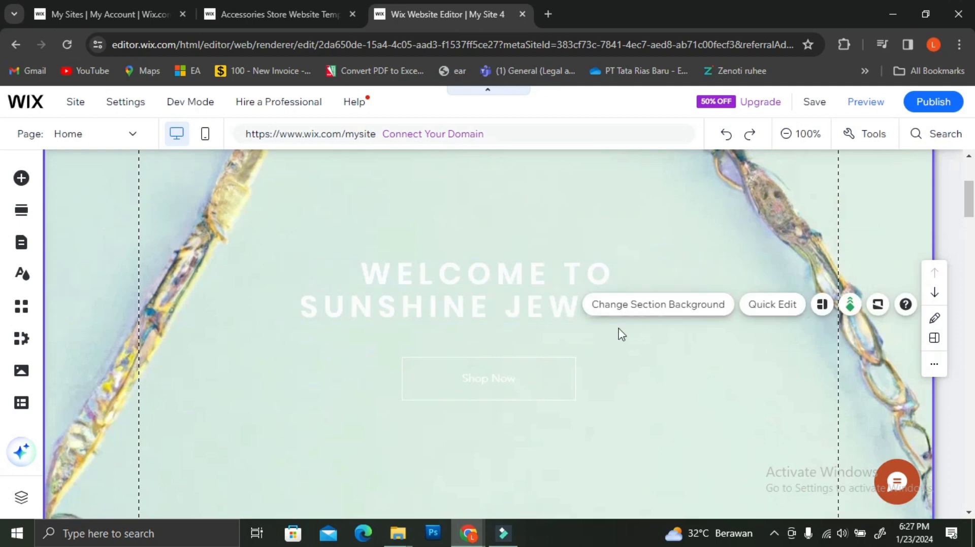
# Step: Recolor the "Welcome to Sunshine Jewelry" heading with the gray theme color #71716F, trying black and red as alternatives
pyautogui.click(486, 304)
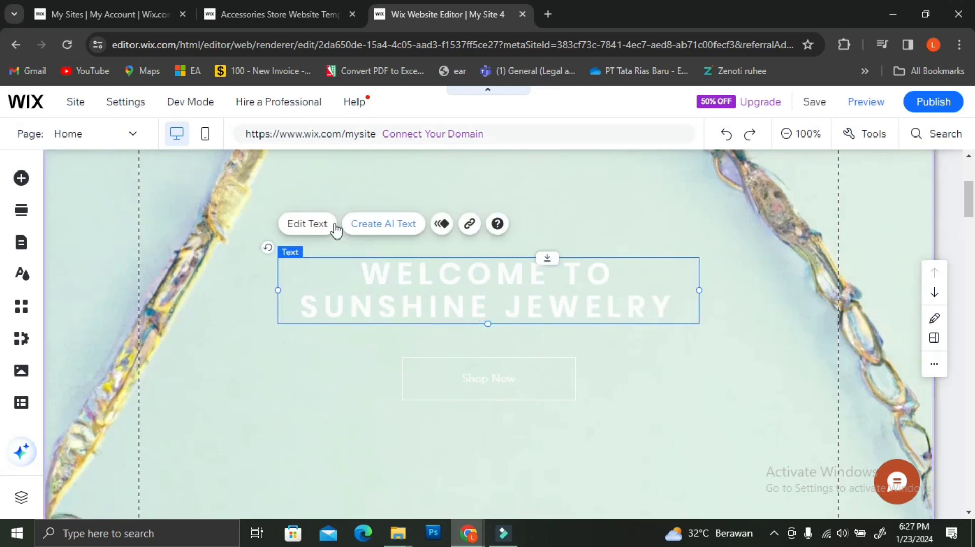
pyautogui.click(319, 224)
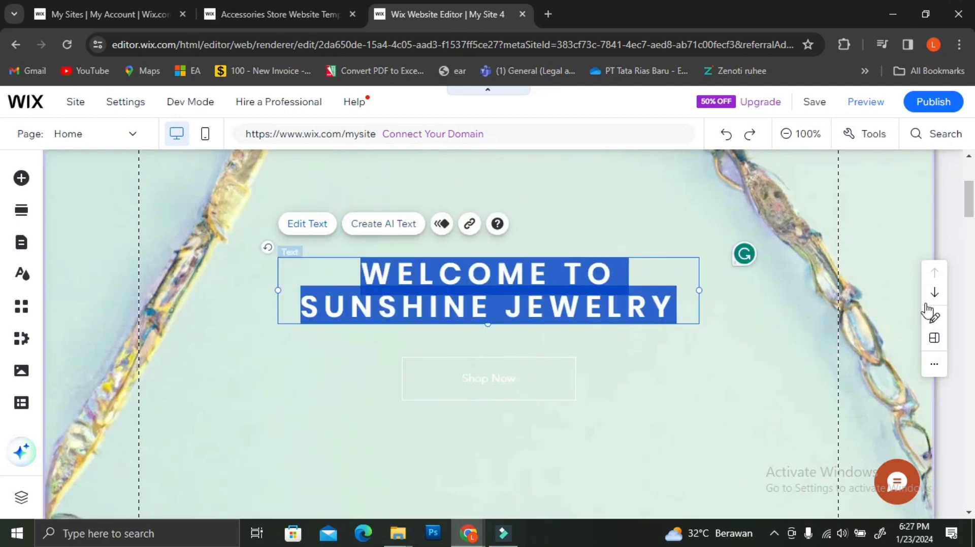
pyautogui.click(934, 318)
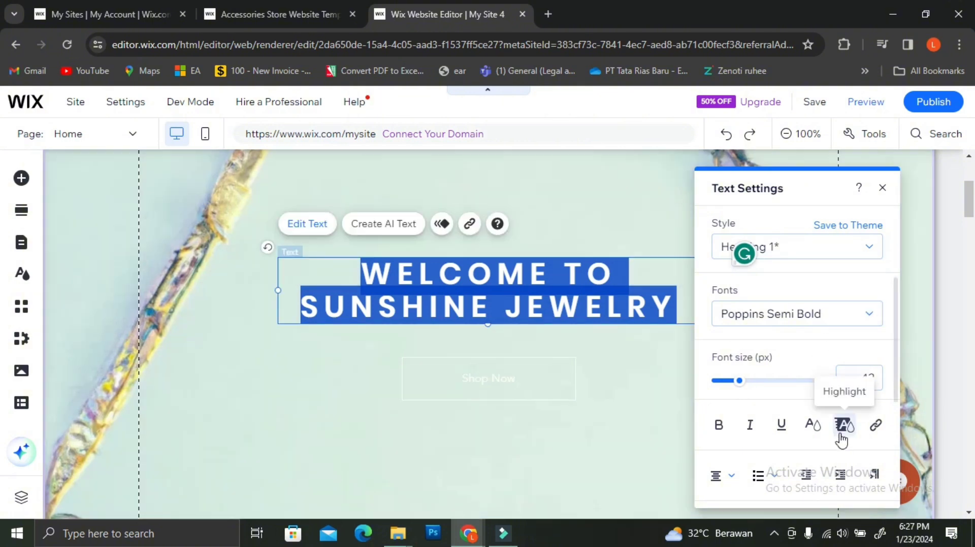
pyautogui.click(814, 427)
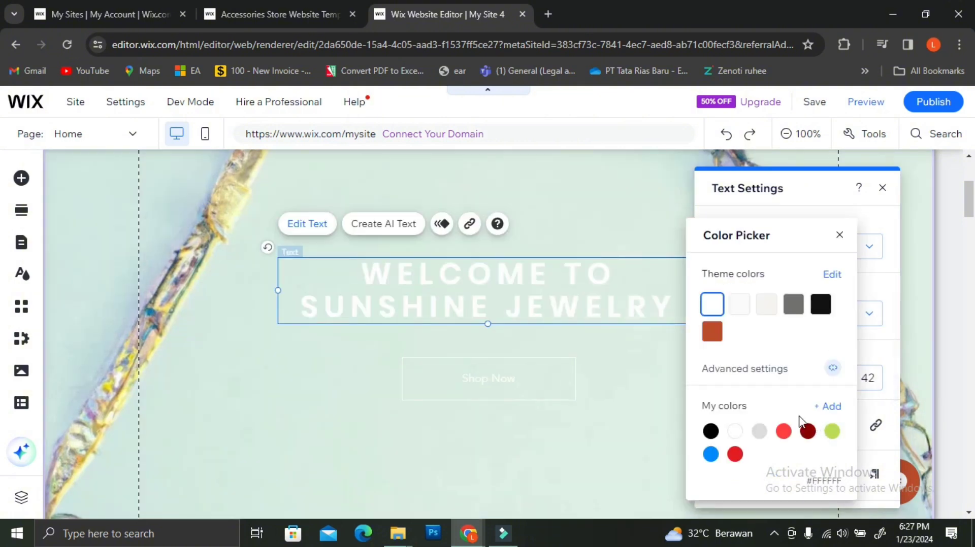
pyautogui.click(711, 454)
pyautogui.click(793, 305)
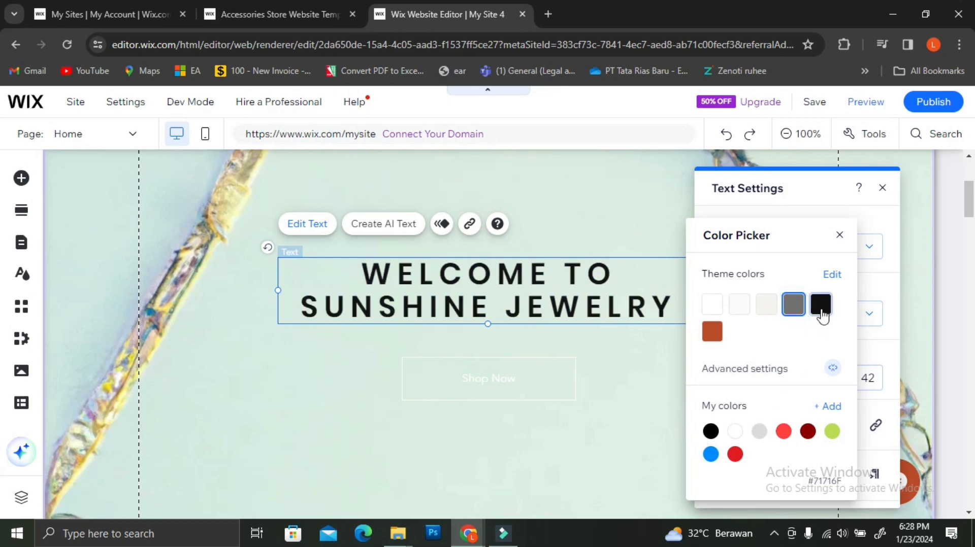
pyautogui.click(821, 304)
pyautogui.click(784, 431)
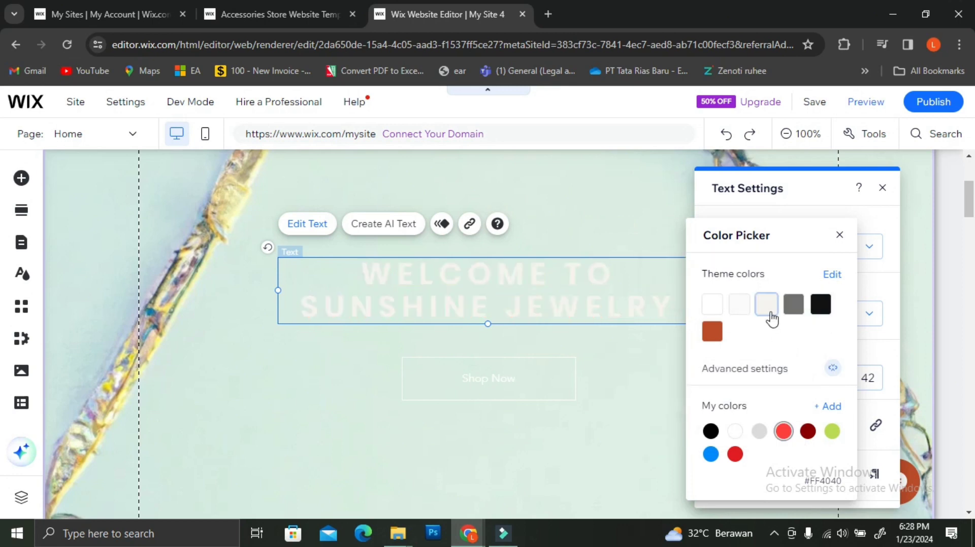
pyautogui.click(792, 319)
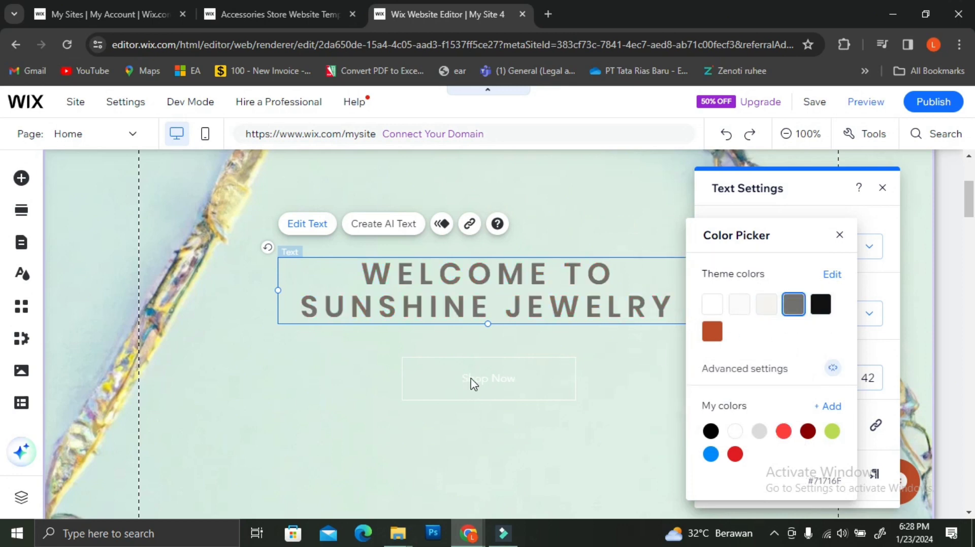
pyautogui.click(527, 380)
pyautogui.click(632, 363)
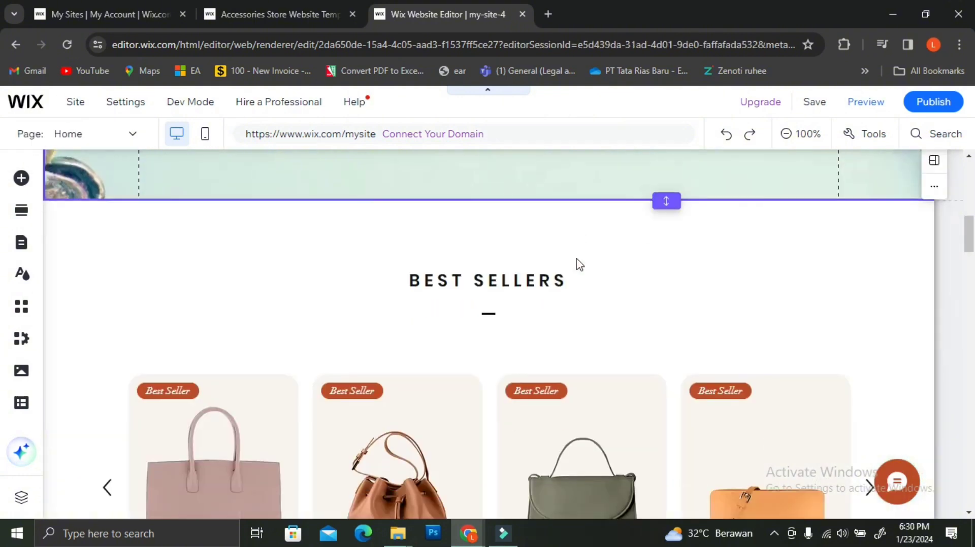
# Step: Open product management for the Best Sellers gallery and dismiss the tip about physical or digital products
pyautogui.scroll(-8, 576, 265)
pyautogui.scroll(7, 576, 265)
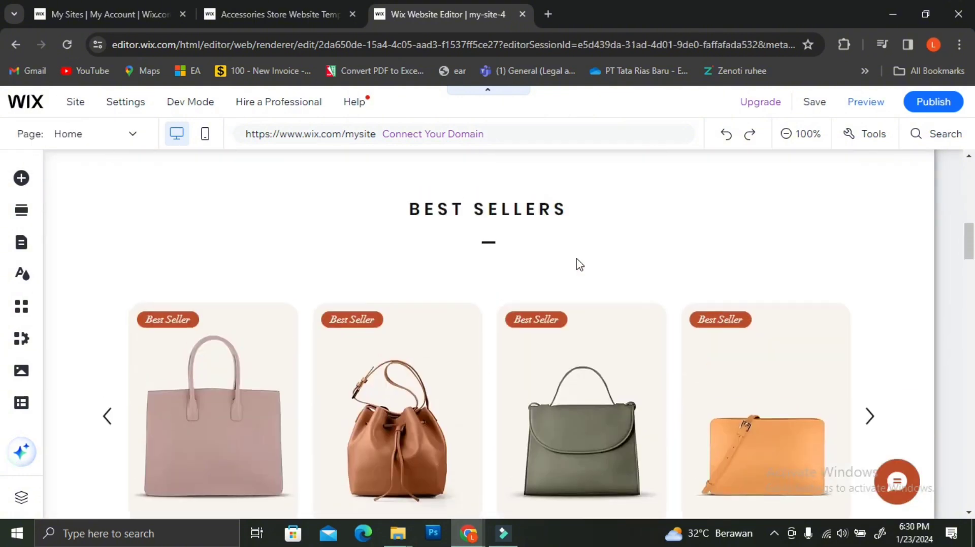
pyautogui.click(266, 378)
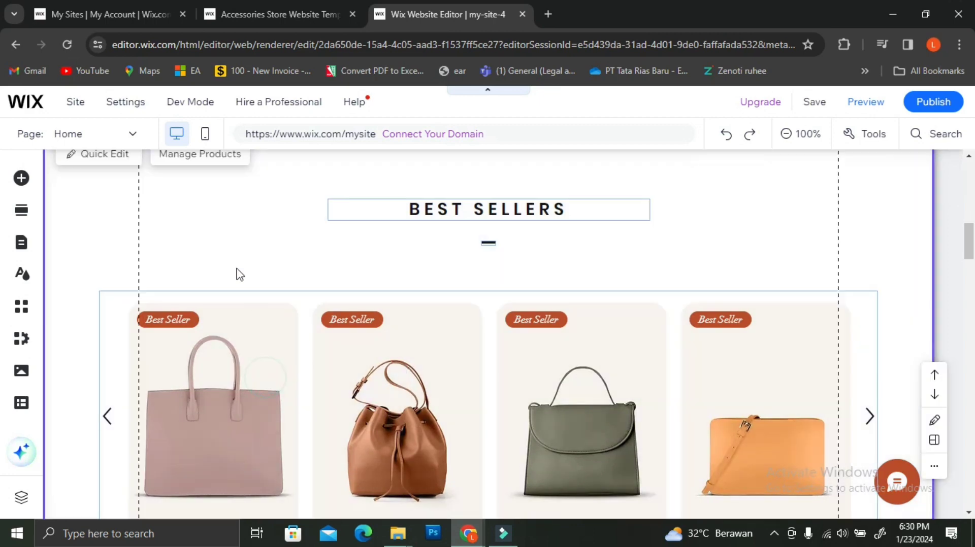
pyautogui.click(214, 160)
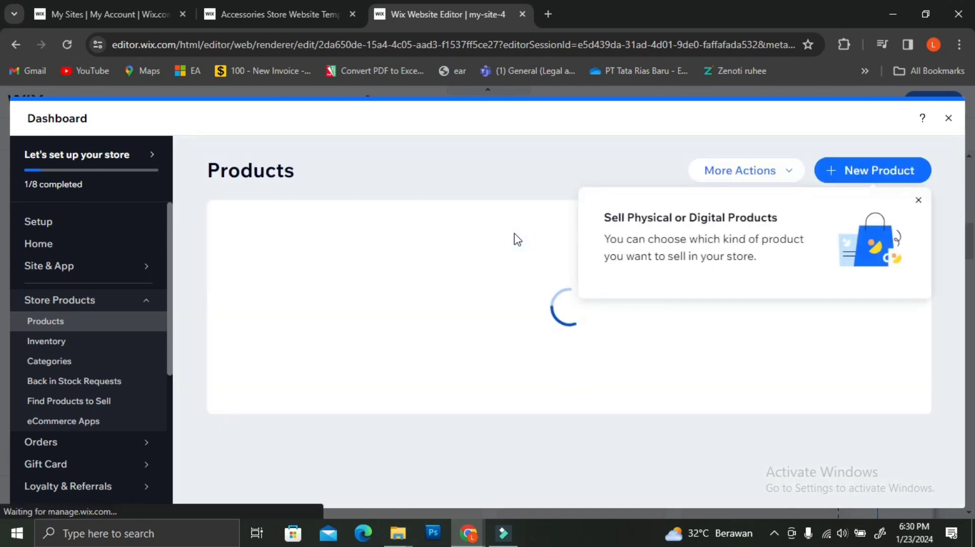
pyautogui.click(915, 203)
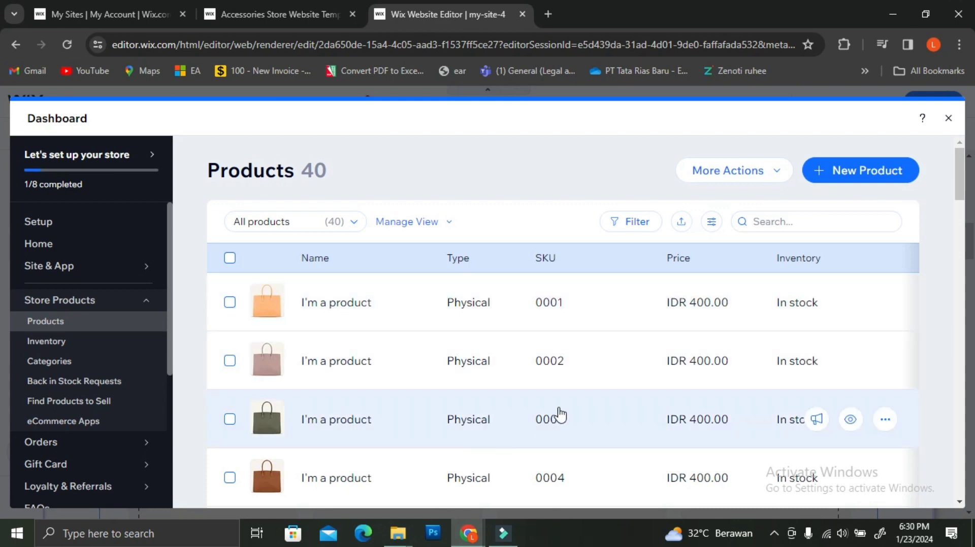
# Step: Look through the product list and open the orange bag, SKU 0001, for editing
pyautogui.scroll(-2, 560, 414)
pyautogui.scroll(-1, 560, 406)
pyautogui.scroll(3, 468, 327)
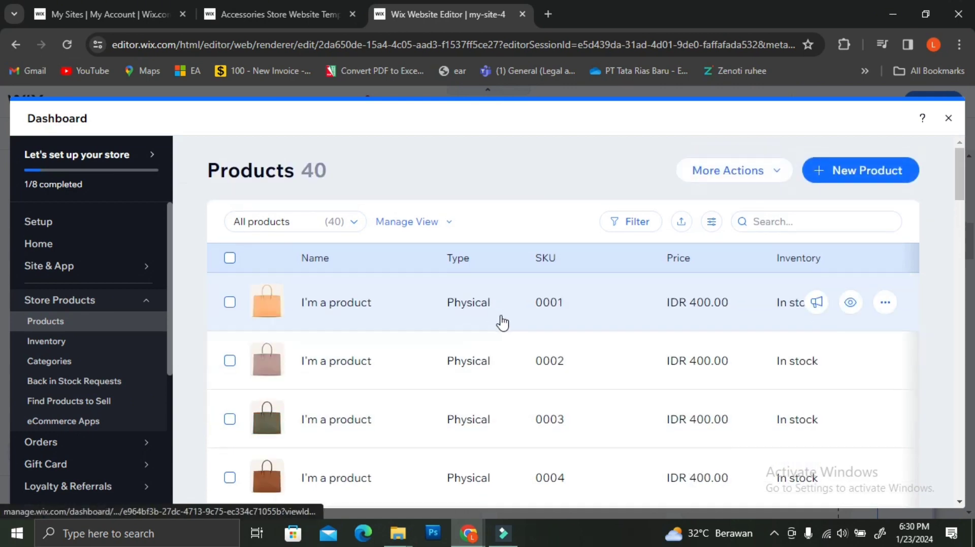
pyautogui.click(884, 303)
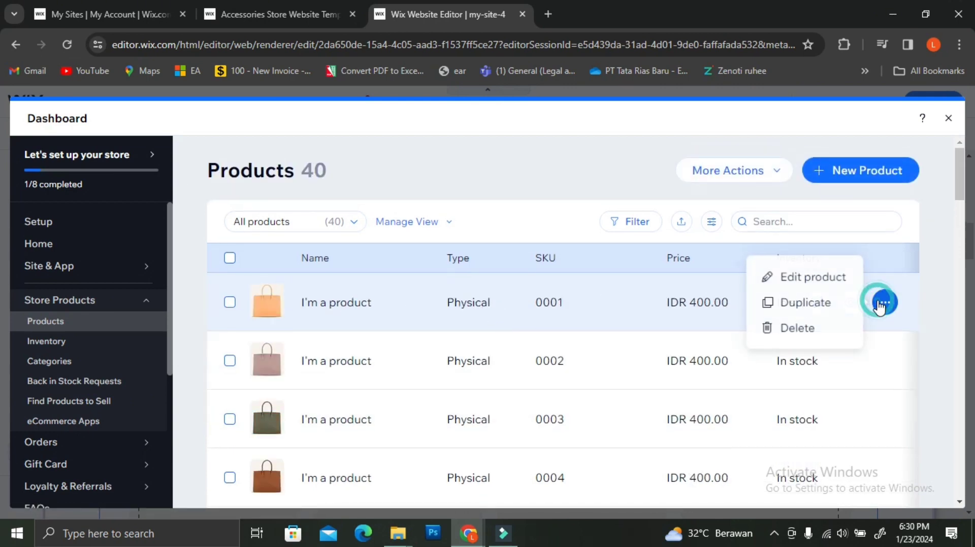
pyautogui.click(830, 277)
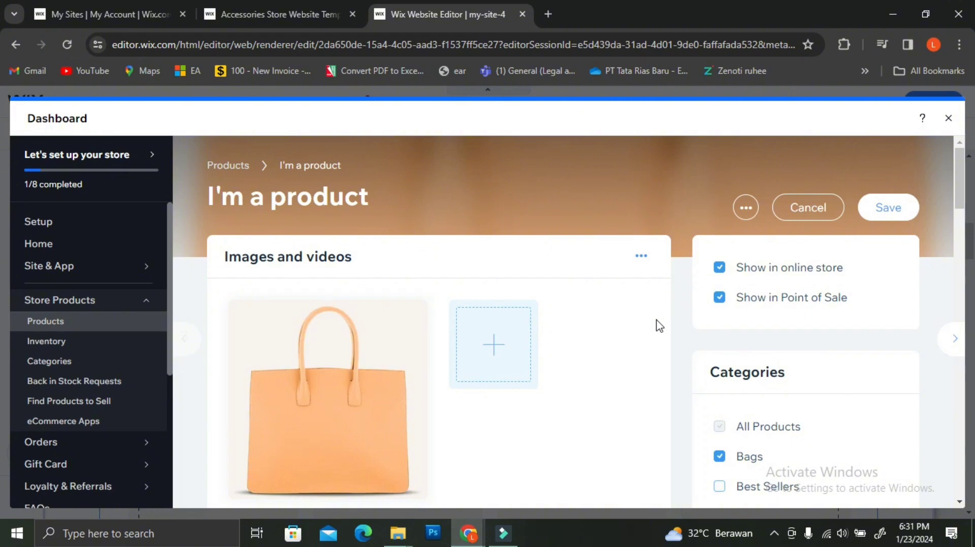
# Step: Check which media types can be added to the product's images and videos
pyautogui.scroll(-2, 659, 326)
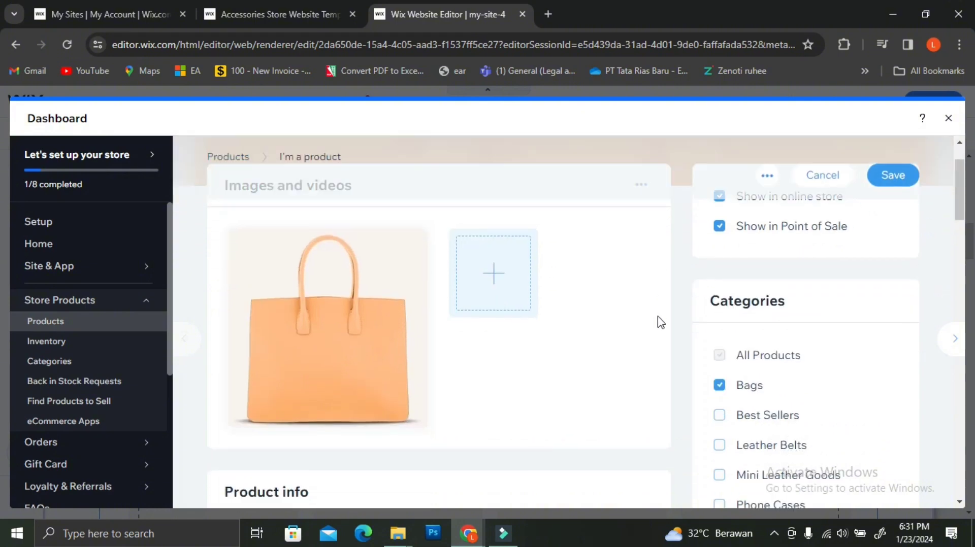
pyautogui.click(504, 278)
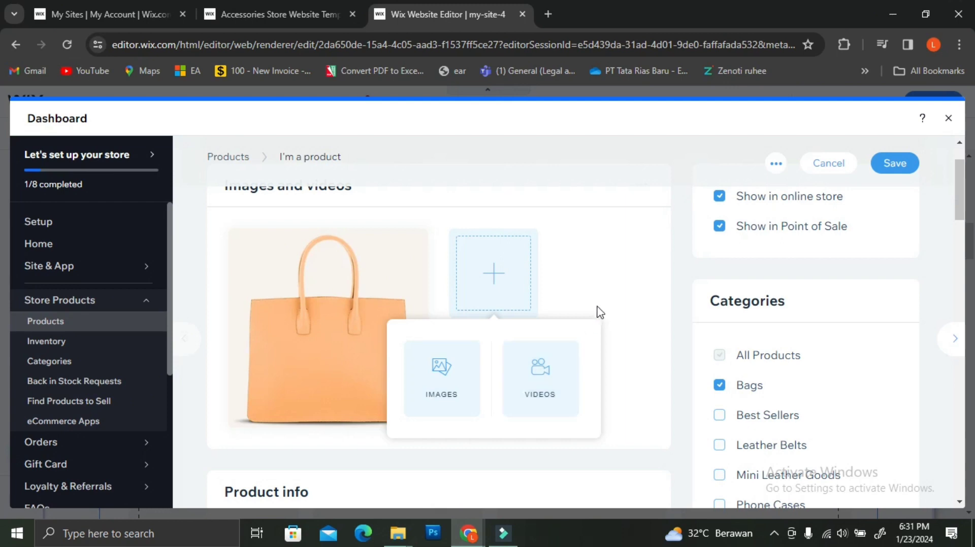
pyautogui.click(617, 283)
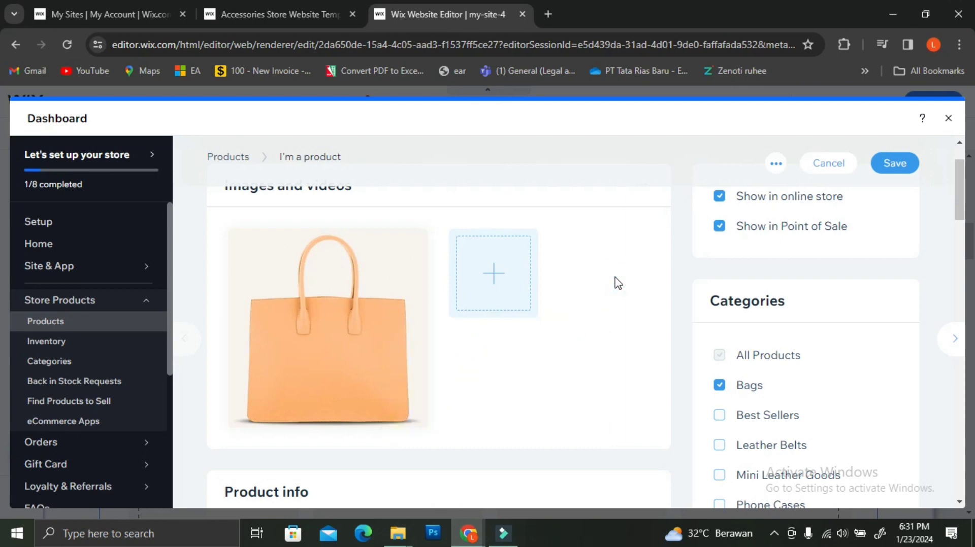
# Step: Create a new product category named "Necklace" and assign the product to it
pyautogui.scroll(-3, 618, 284)
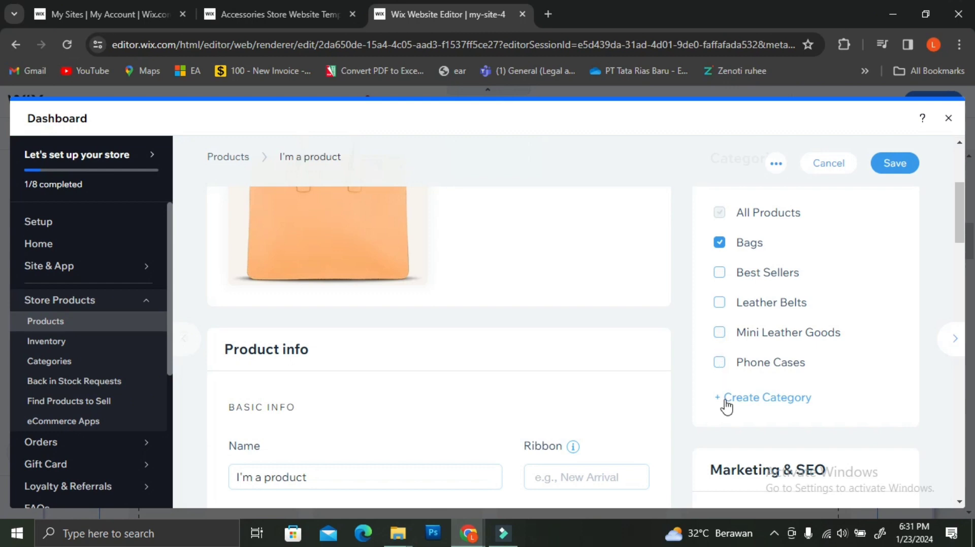
pyautogui.scroll(2, 695, 338)
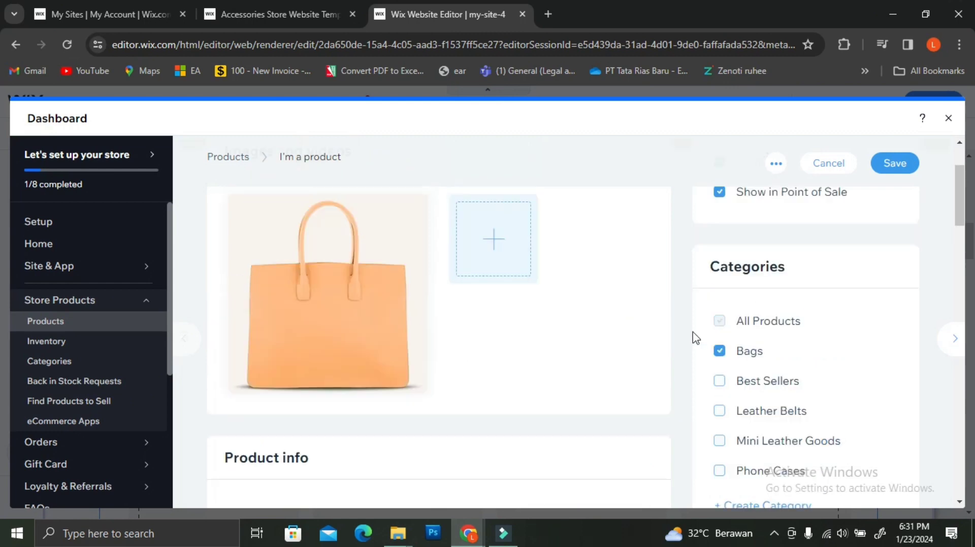
pyautogui.scroll(-3, 695, 337)
pyautogui.click(747, 328)
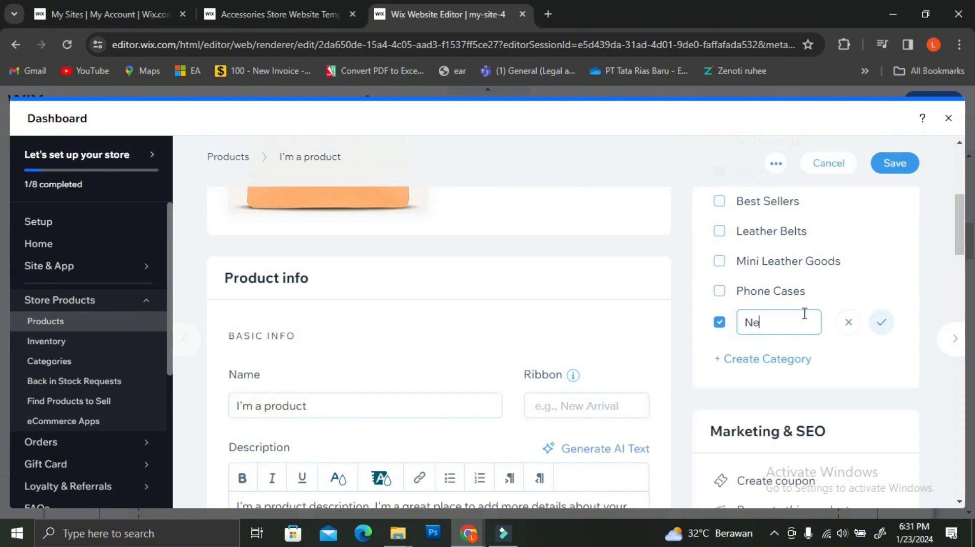
pyautogui.click(882, 325)
# Step: Read the explanation of the Ribbon field and review the product's description and additional info sections
pyautogui.scroll(-1, 326, 394)
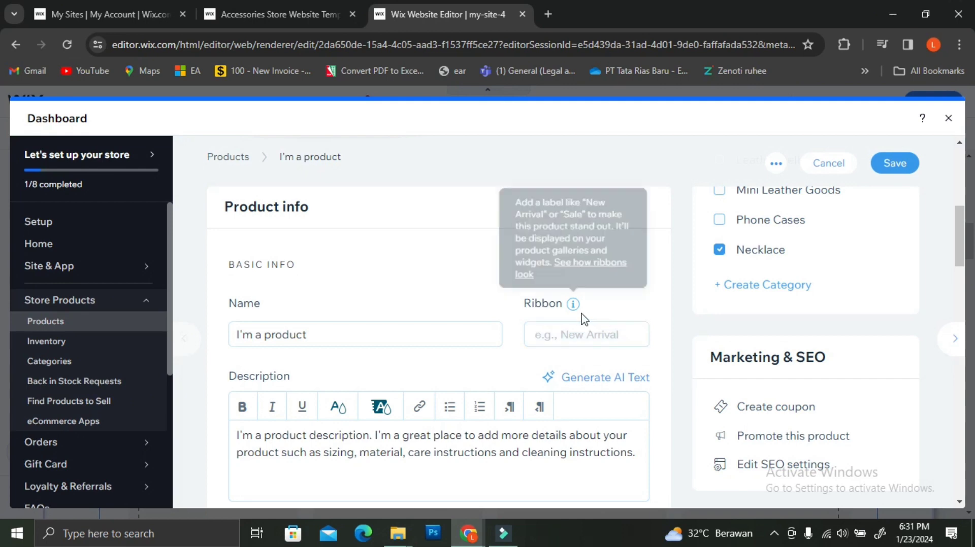
pyautogui.moveTo(574, 311)
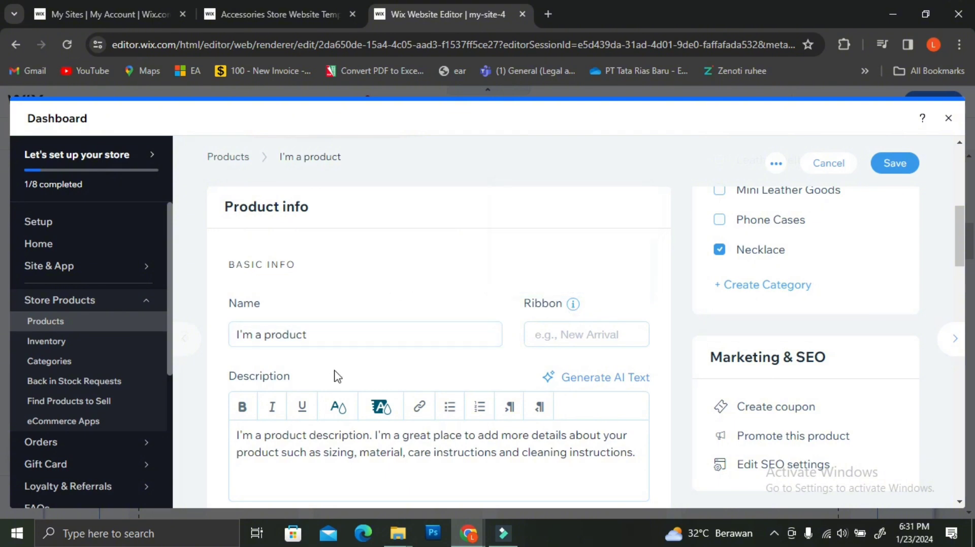
pyautogui.scroll(-3, 355, 373)
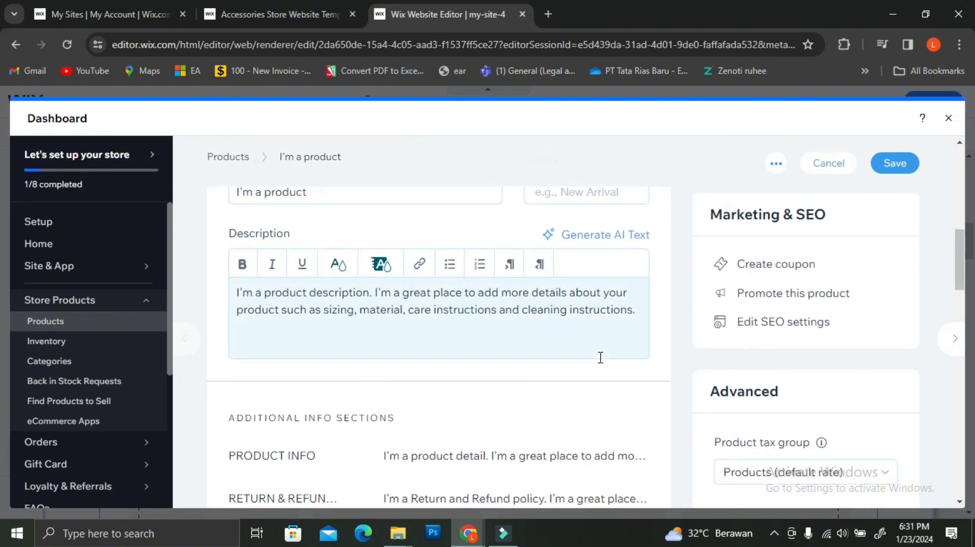
# Step: Review the product's additional info, pricing, custom text, product options, inventory and shipping, and pre-order settings
pyautogui.scroll(-2, 601, 361)
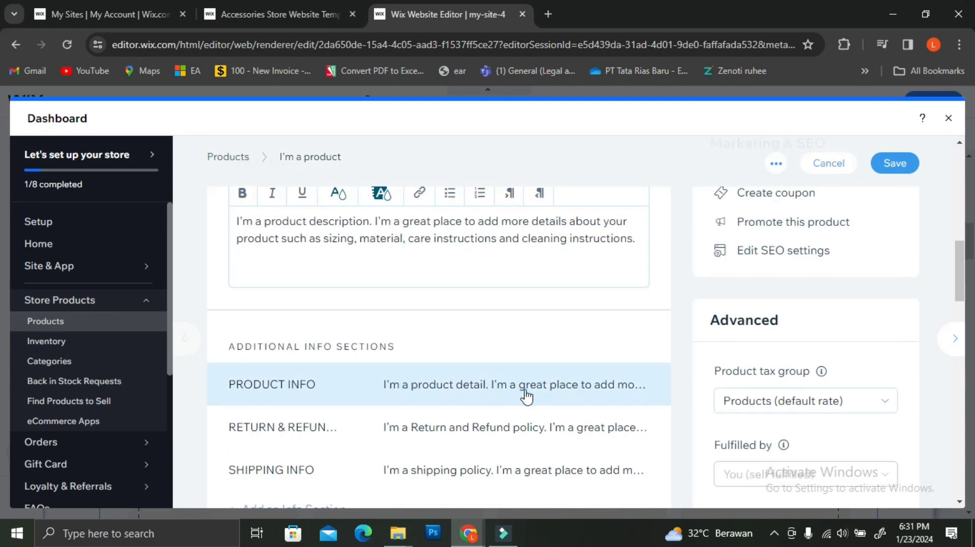
pyautogui.scroll(-4, 518, 391)
pyautogui.scroll(-2, 360, 385)
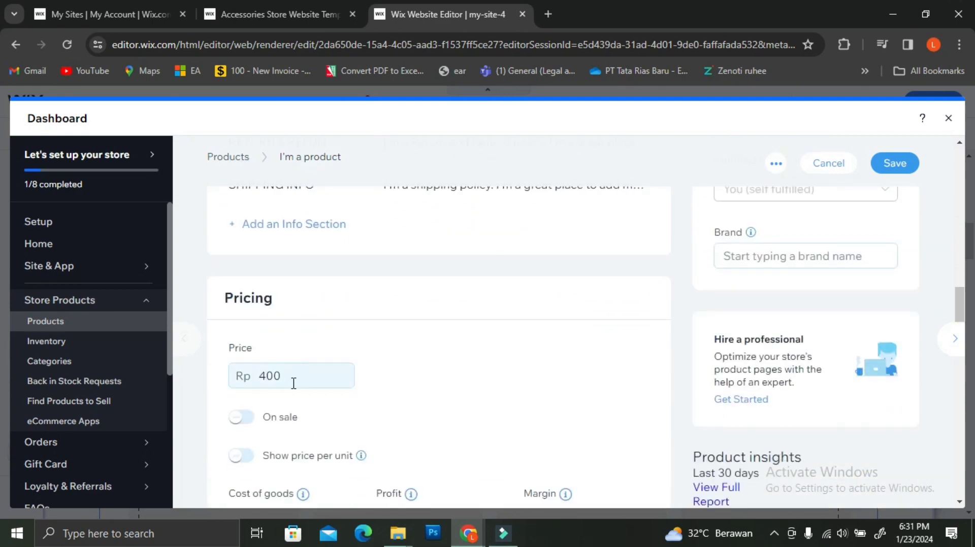
pyautogui.scroll(-3, 468, 406)
pyautogui.scroll(-2, 470, 408)
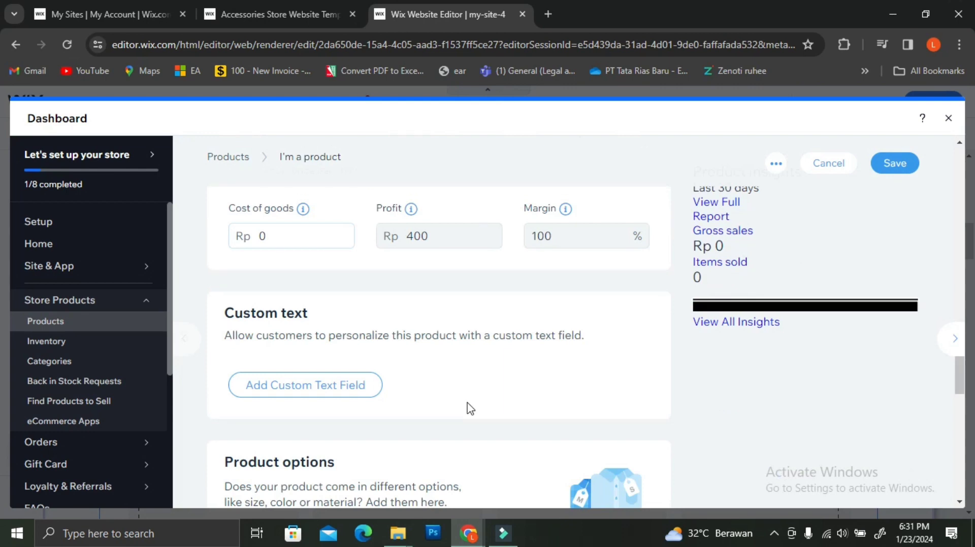
pyautogui.scroll(-2, 470, 408)
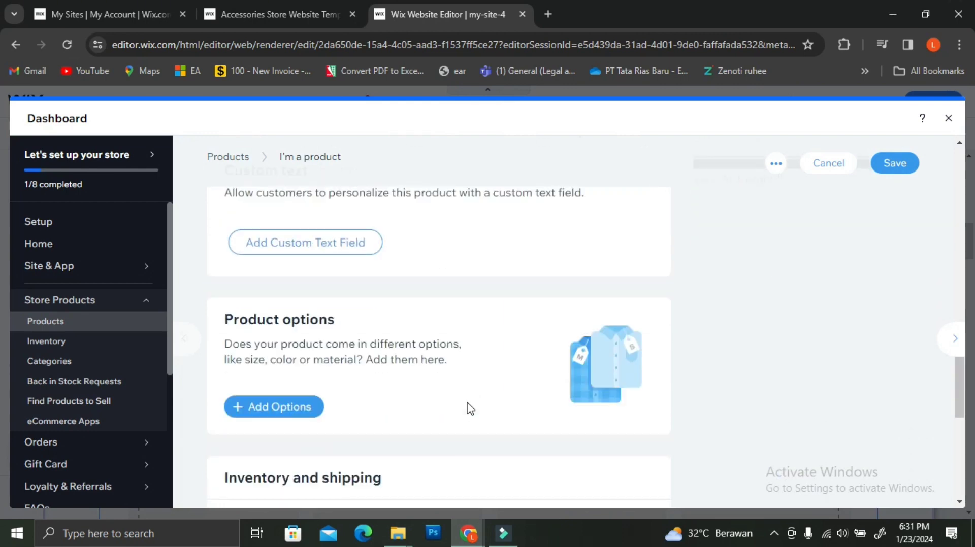
pyautogui.scroll(-3, 471, 409)
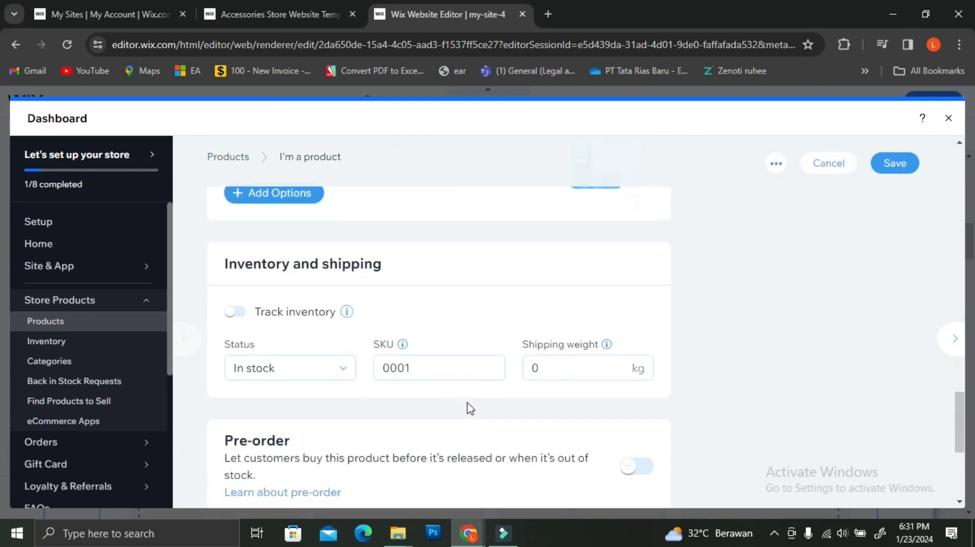
# Step: Open the store inventory, discarding the unsaved product changes, and check the stock status choices for the product with SKU 0037
pyautogui.click(51, 345)
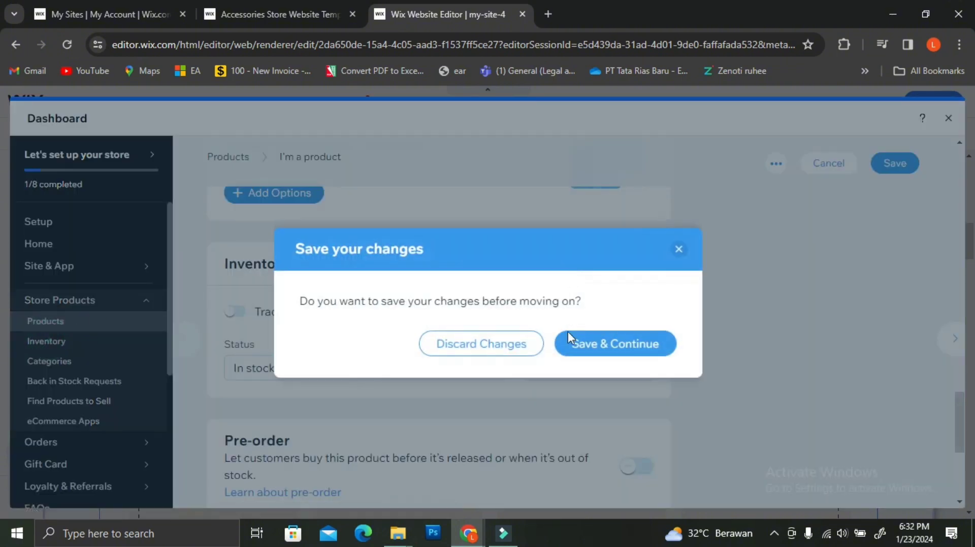
pyautogui.click(499, 341)
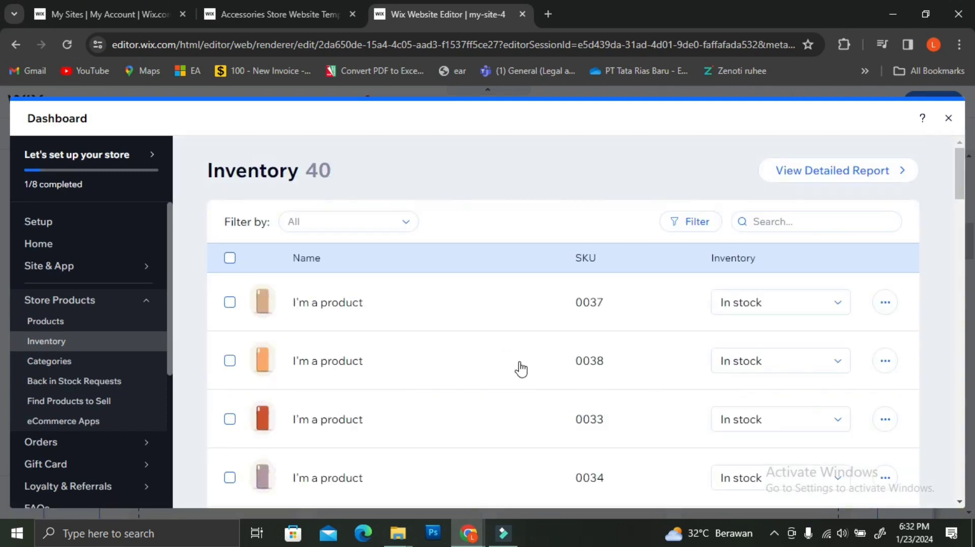
pyautogui.click(809, 306)
pyautogui.click(809, 306)
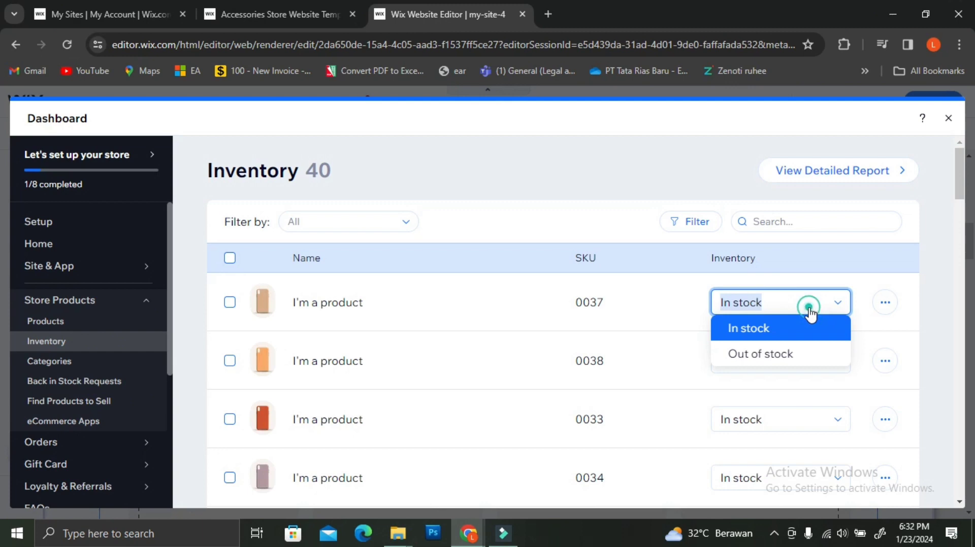
pyautogui.scroll(-3, 782, 350)
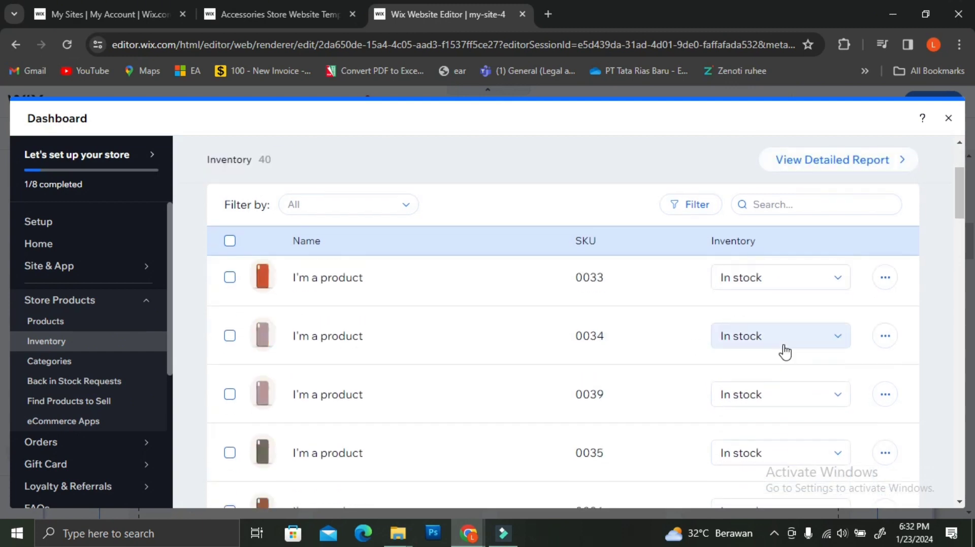
pyautogui.scroll(3, 782, 350)
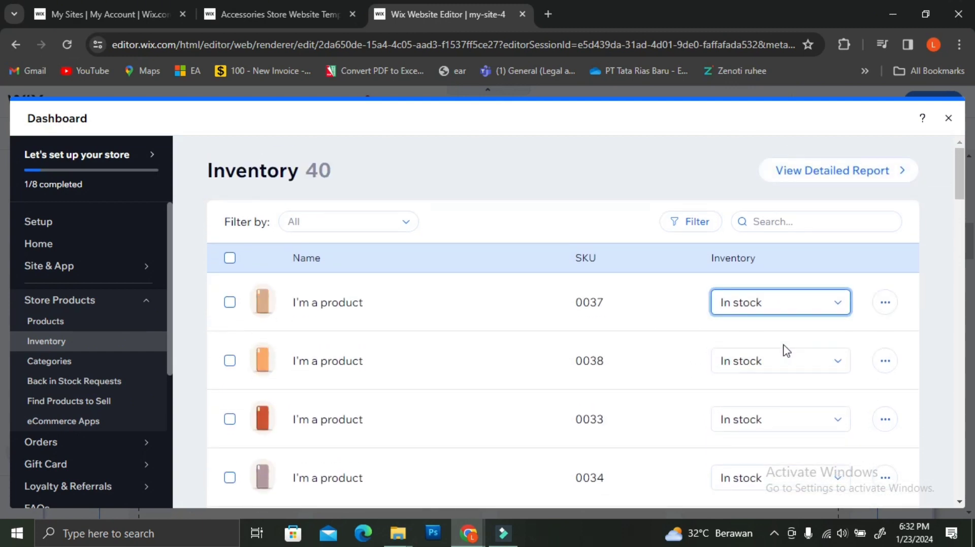
# Step: Check which options the dashboard offers for Gift Card and for Loyalty & Referrals
pyautogui.scroll(-1, 64, 404)
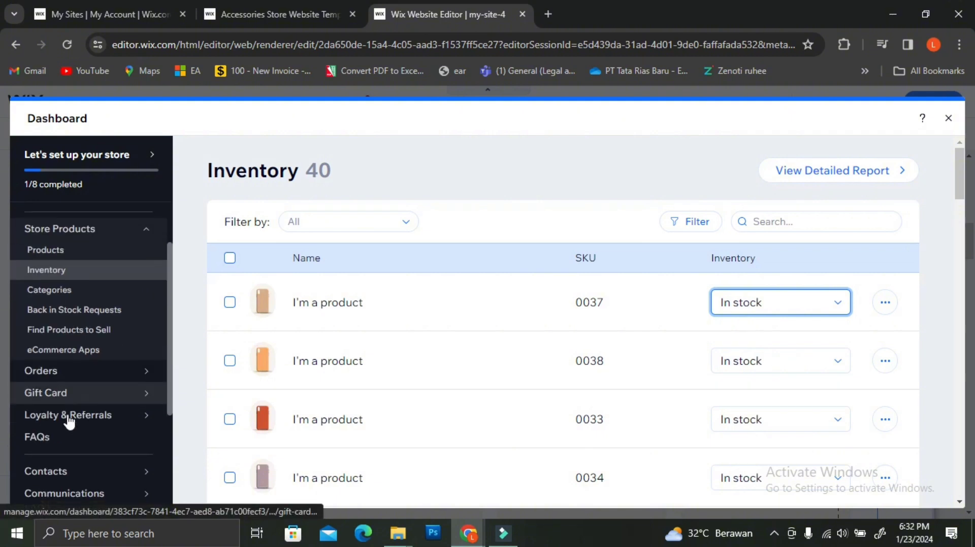
pyautogui.moveTo(92, 400)
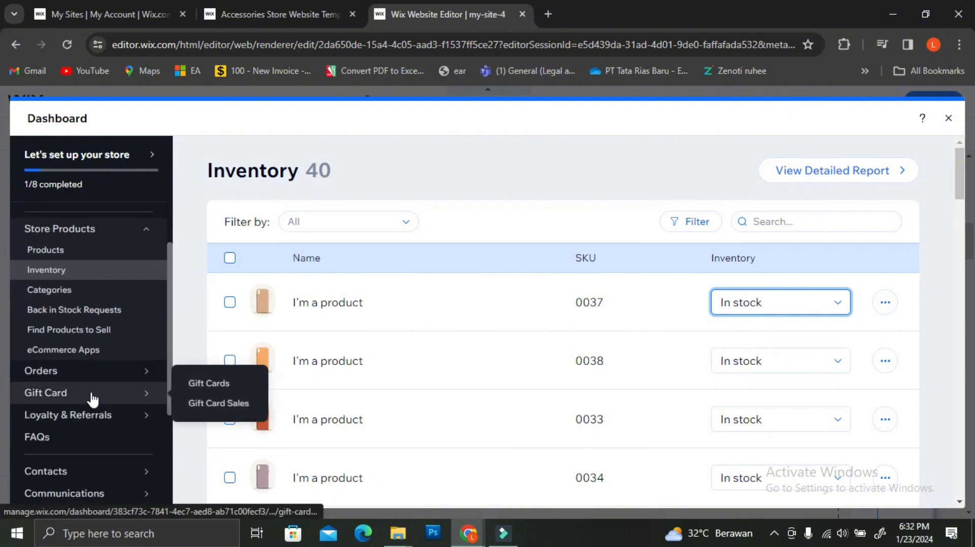
pyautogui.moveTo(99, 419)
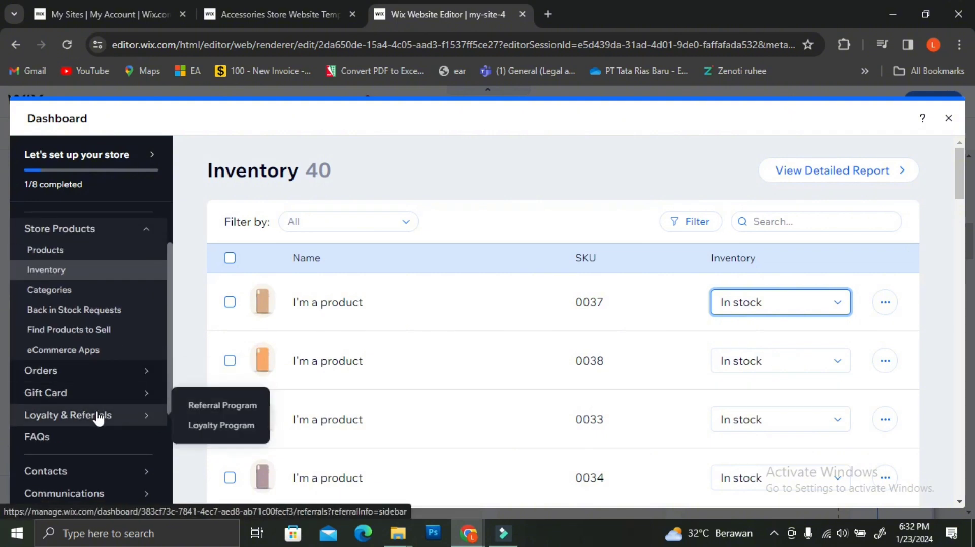
# Step: Close the store dashboard and return to the welcome section of the home page in the editor
pyautogui.click(948, 118)
pyautogui.scroll(8, 773, 322)
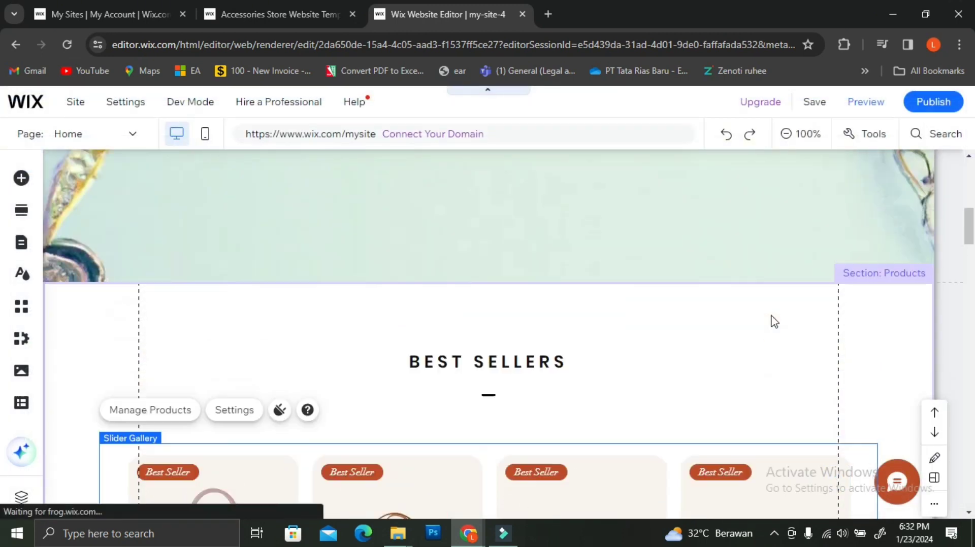
pyautogui.scroll(3, 772, 322)
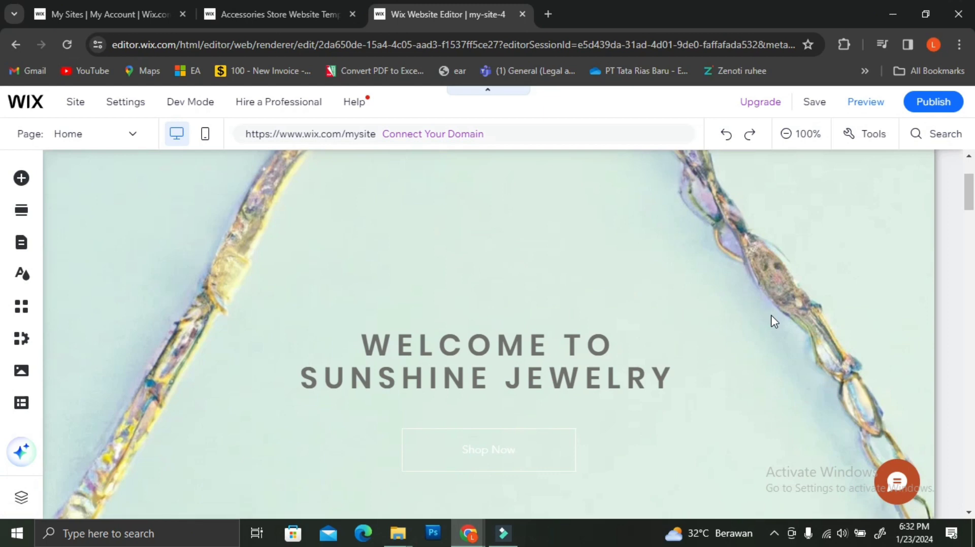